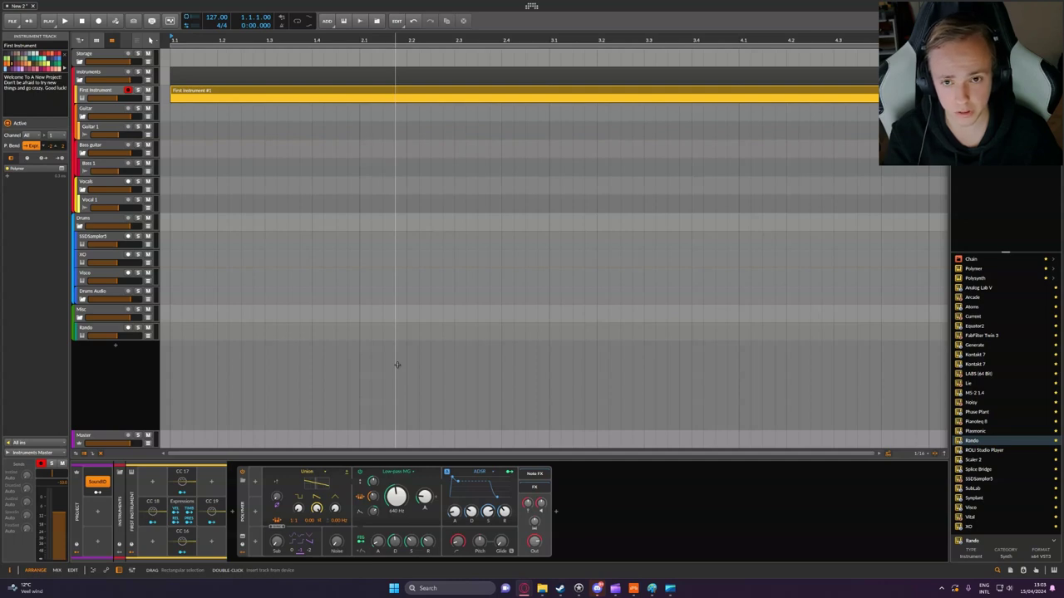
- Try the factory colour palettes Classic, Ice Pops and Kelvin, and switch the track colour palette to 64-jehkoba
{"action": "left_click", "coordinate": [70, 72]}
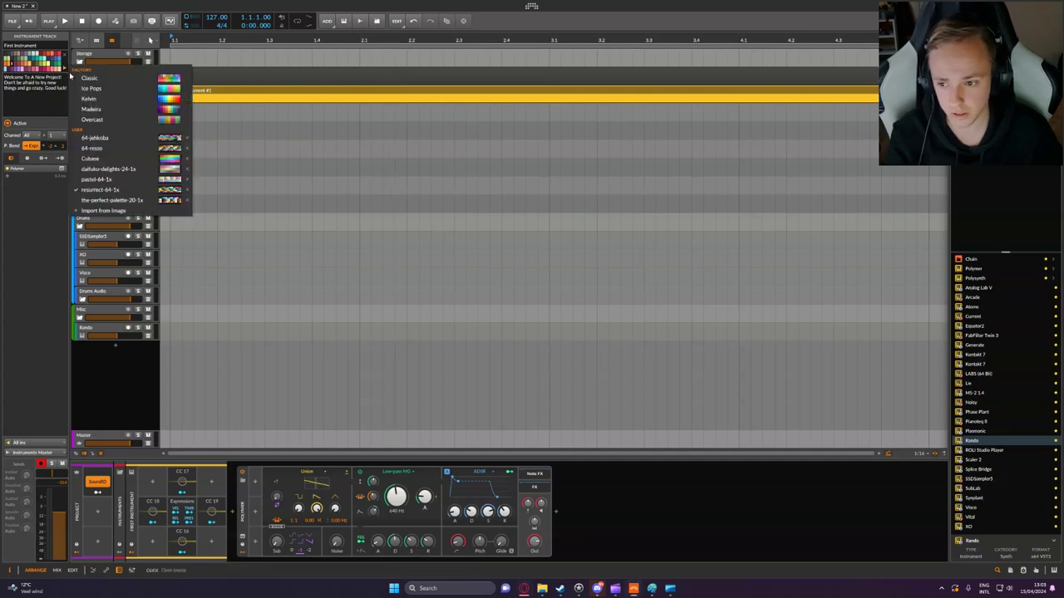
{"action": "left_click", "coordinate": [118, 78]}
{"action": "left_click", "coordinate": [64, 67]}
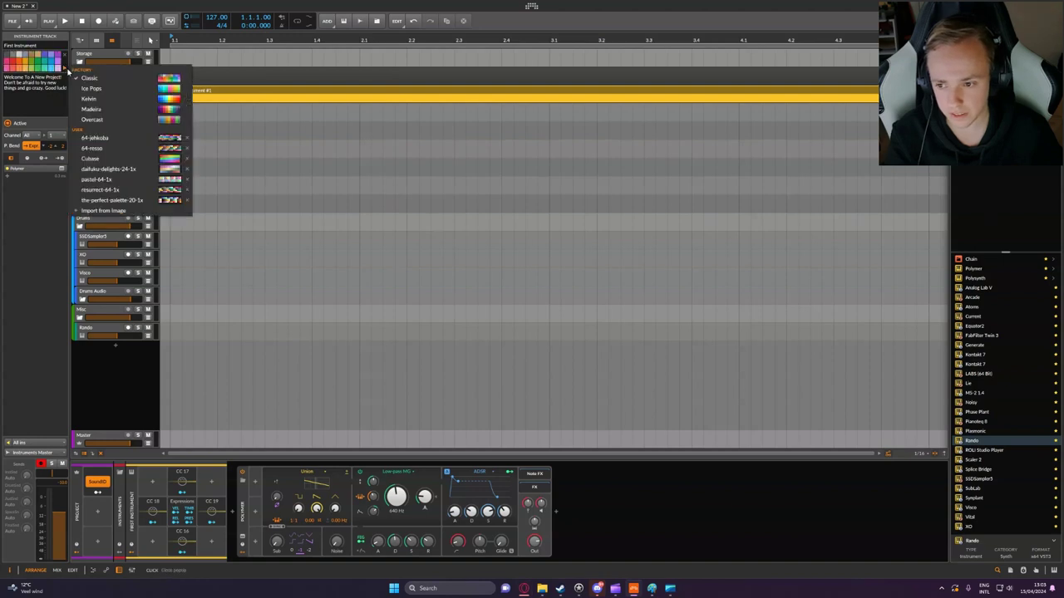
{"action": "left_click", "coordinate": [83, 88]}
{"action": "left_click", "coordinate": [65, 67]}
{"action": "left_click", "coordinate": [87, 98]}
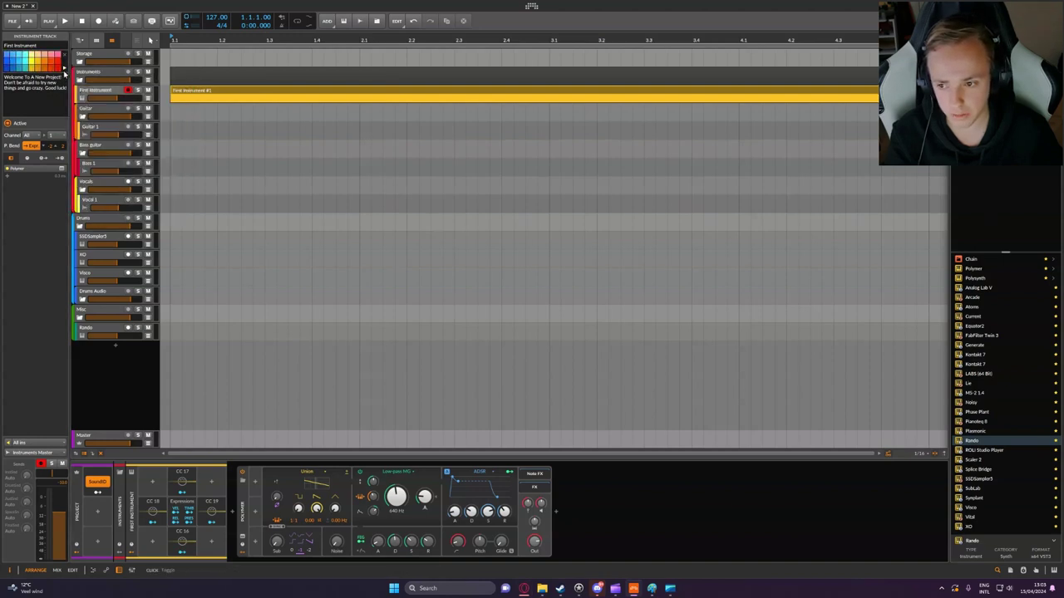
{"action": "left_click", "coordinate": [65, 68]}
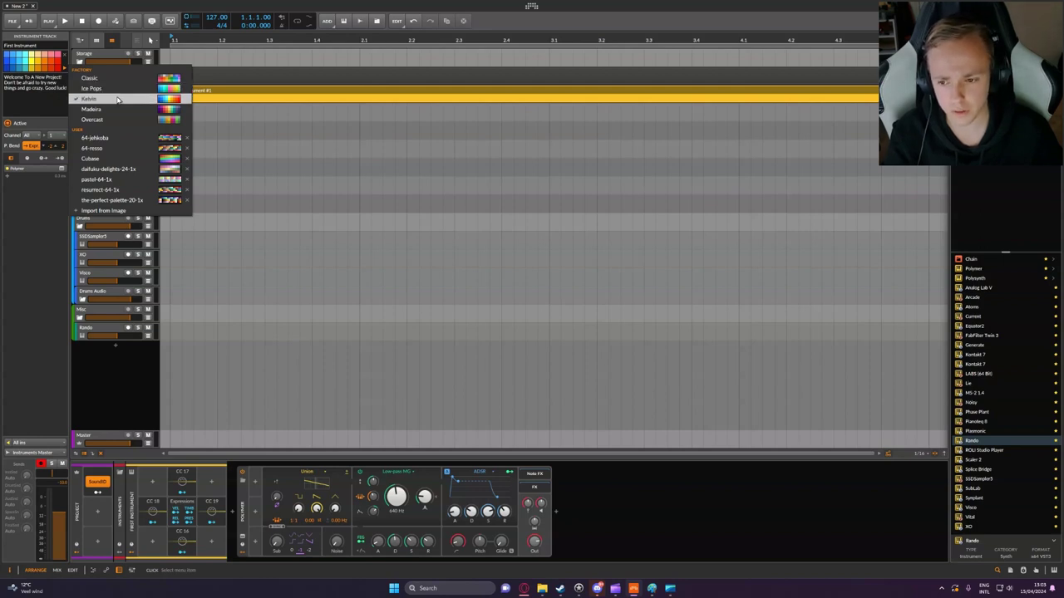
{"action": "left_click", "coordinate": [95, 138]}
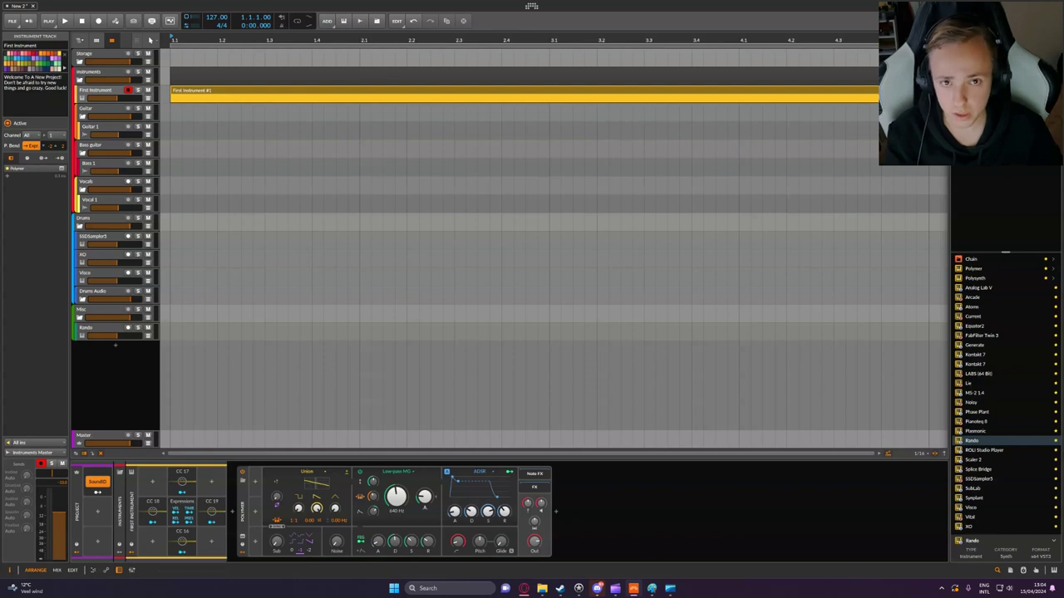
- Switch to the Lospec palette list in Opera and examine the palettes tagged 64 for one to download
{"action": "mouse_move", "coordinate": [652, 588]}
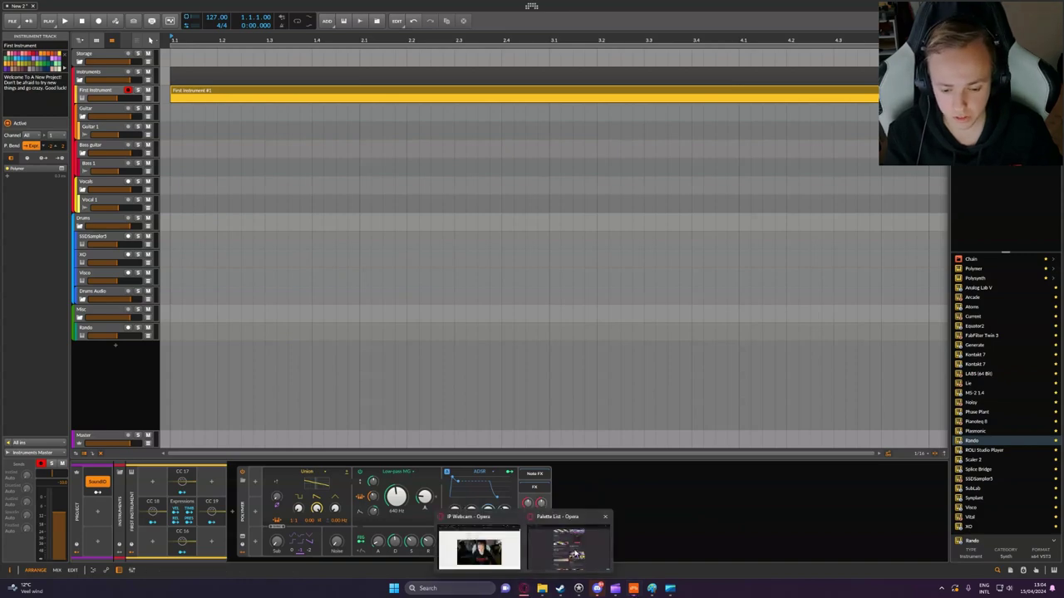
{"action": "left_click", "coordinate": [582, 540]}
{"action": "scroll", "coordinate": [588, 436], "scroll_direction": "up", "scroll_amount": 1}
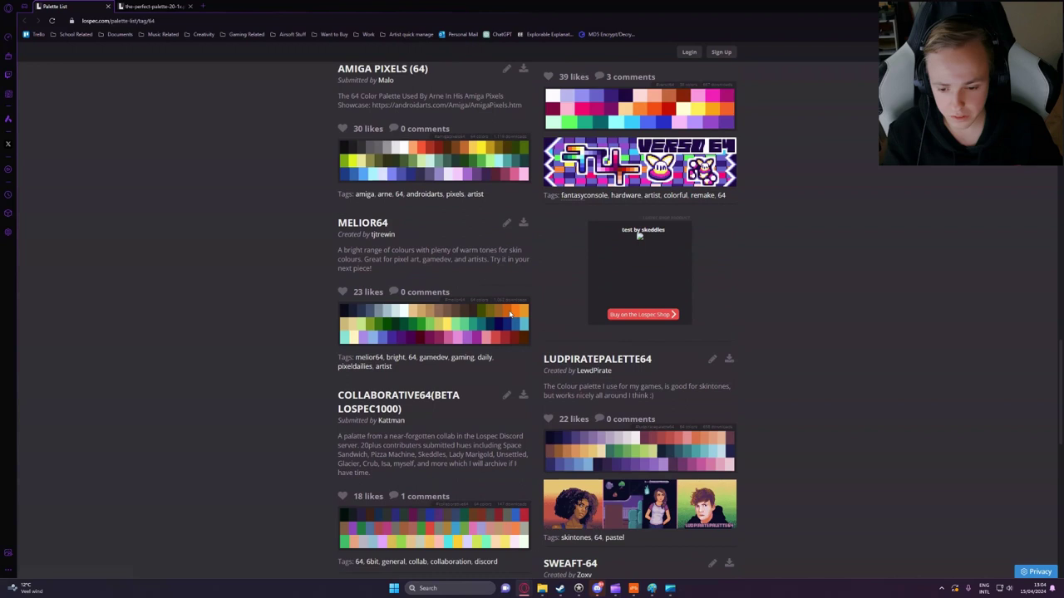
{"action": "scroll", "coordinate": [499, 307], "scroll_direction": "down", "scroll_amount": 1}
{"action": "scroll", "coordinate": [374, 262], "scroll_direction": "up", "scroll_amount": 1}
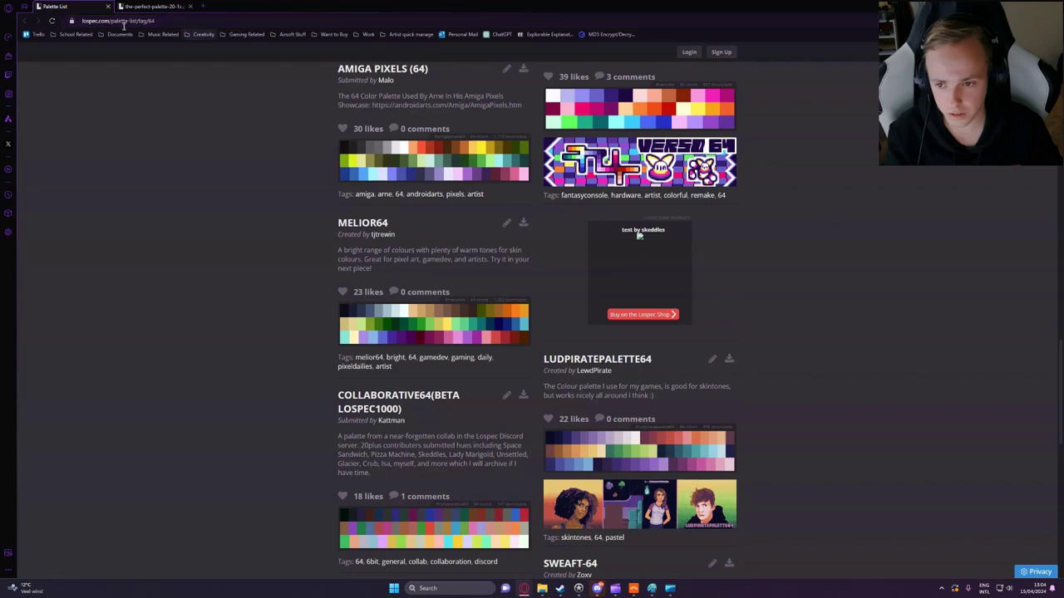
{"action": "scroll", "coordinate": [796, 369], "scroll_direction": "down", "scroll_amount": 1}
{"action": "scroll", "coordinate": [795, 369], "scroll_direction": "down", "scroll_amount": 1}
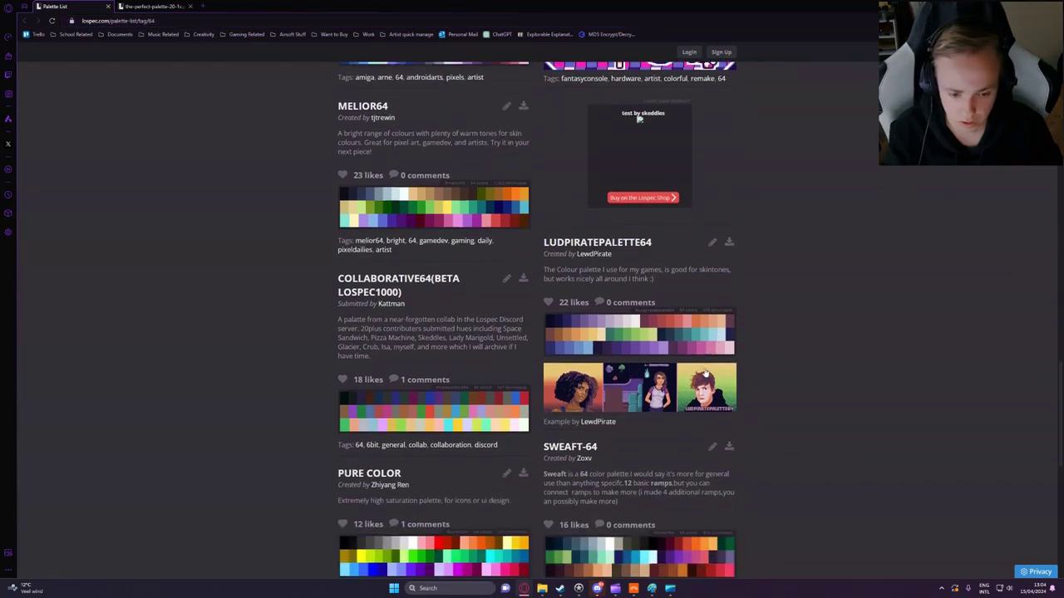
{"action": "scroll", "coordinate": [806, 361], "scroll_direction": "down", "scroll_amount": 1}
{"action": "scroll", "coordinate": [765, 361], "scroll_direction": "up", "scroll_amount": 8}
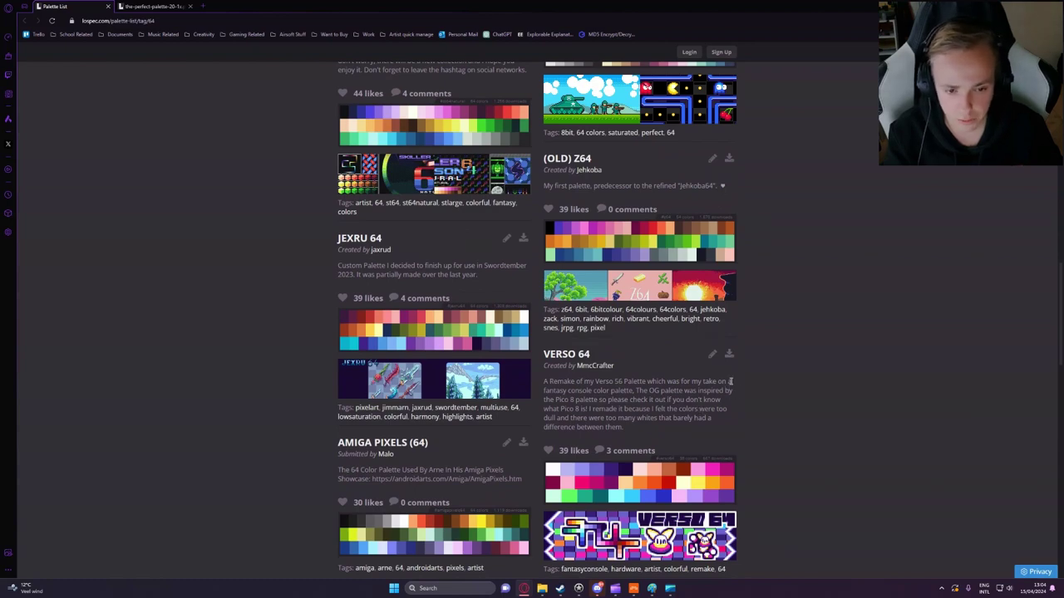
{"action": "scroll", "coordinate": [730, 380], "scroll_direction": "up", "scroll_amount": 3}
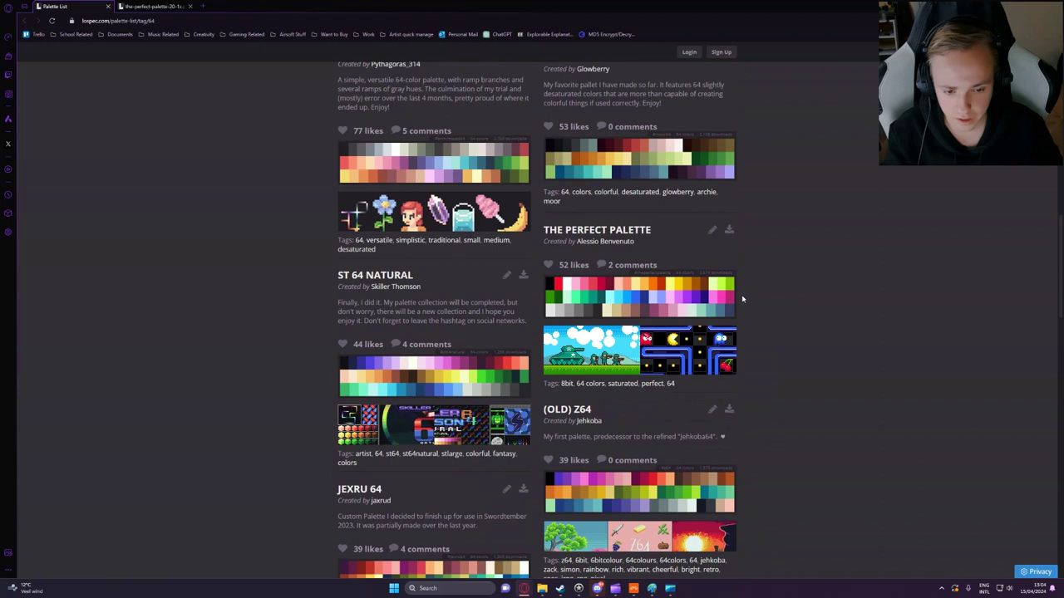
{"action": "scroll", "coordinate": [747, 301], "scroll_direction": "up", "scroll_amount": 2}
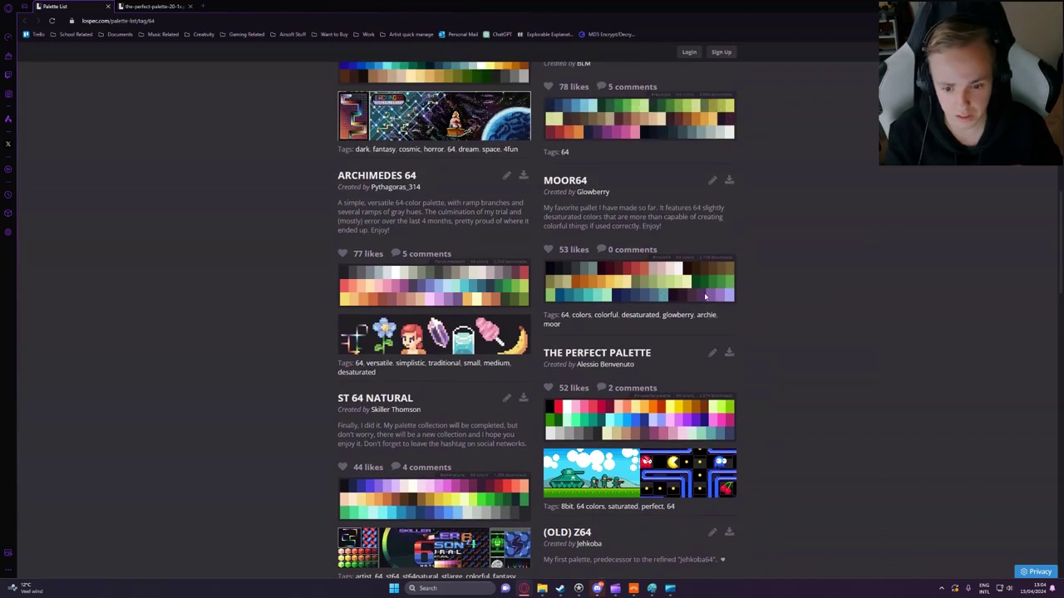
{"action": "scroll", "coordinate": [725, 322], "scroll_direction": "up", "scroll_amount": 3}
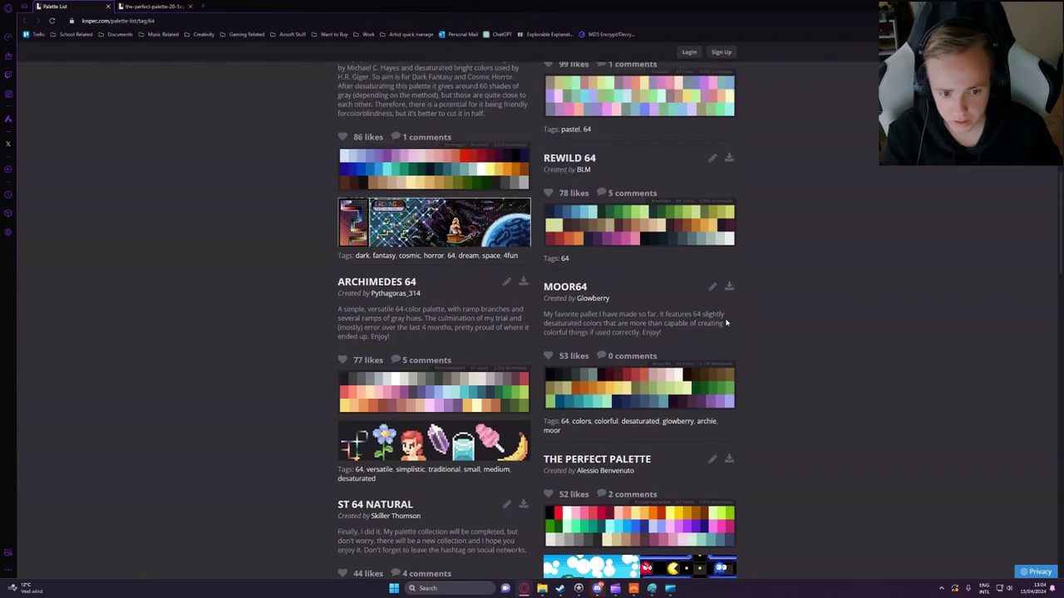
{"action": "scroll", "coordinate": [717, 331], "scroll_direction": "down", "scroll_amount": 10}
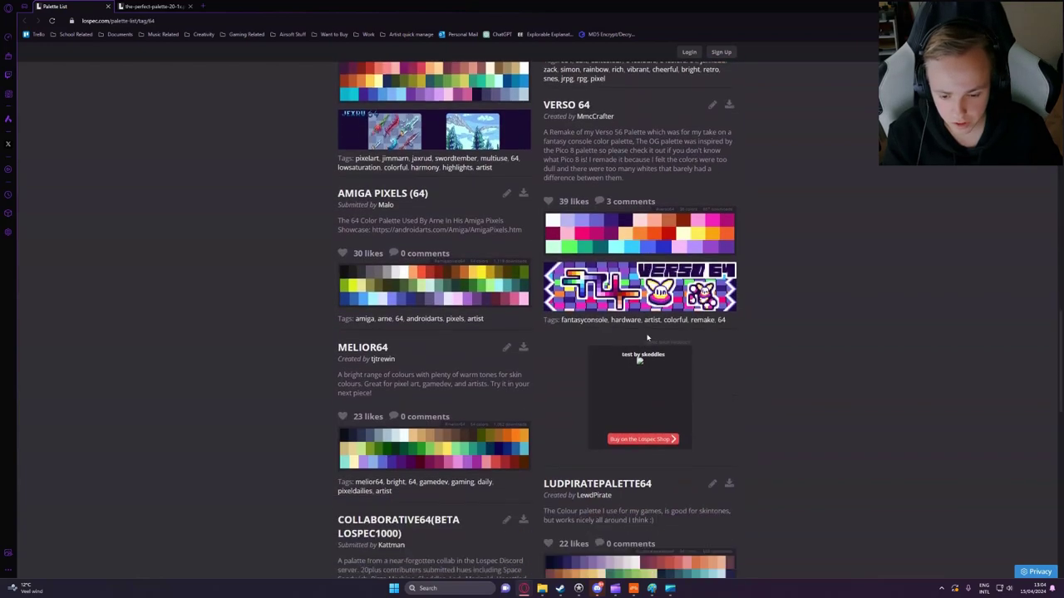
{"action": "scroll", "coordinate": [656, 334], "scroll_direction": "up", "scroll_amount": 2}
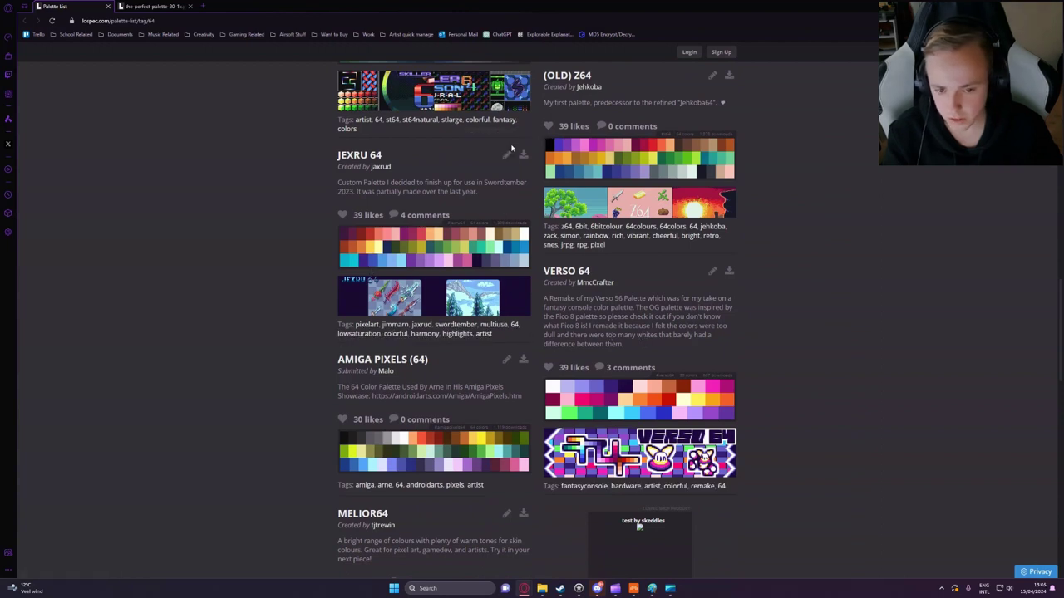
- Open the 1x PNG of the Jexru 64 palette and save it as jexru-64-1x in Documents > Bitwig Studio > Color Palettes
{"action": "left_click", "coordinate": [523, 155]}
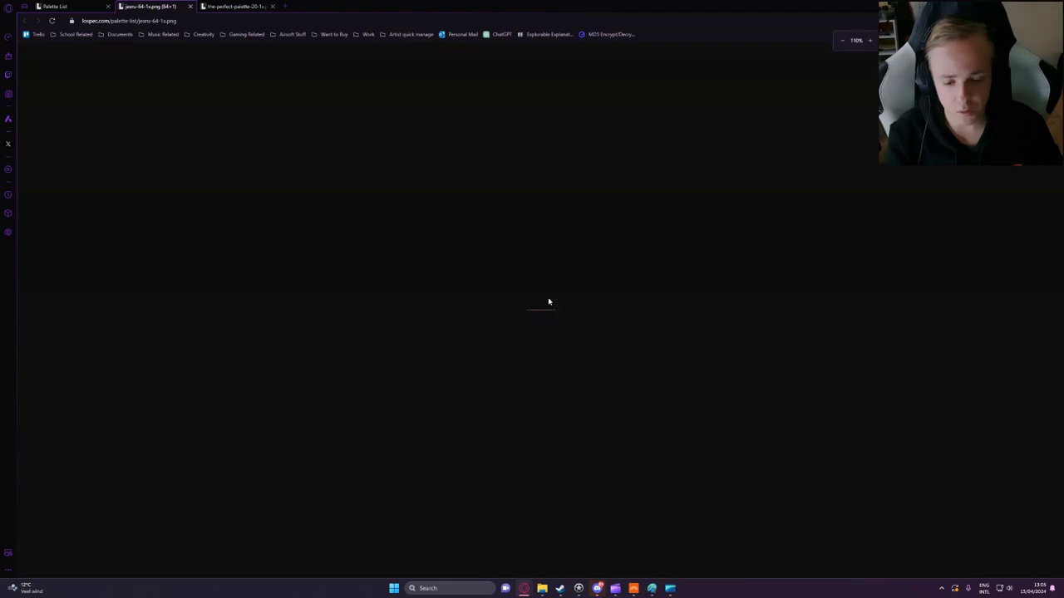
{"action": "right_click", "coordinate": [540, 312]}
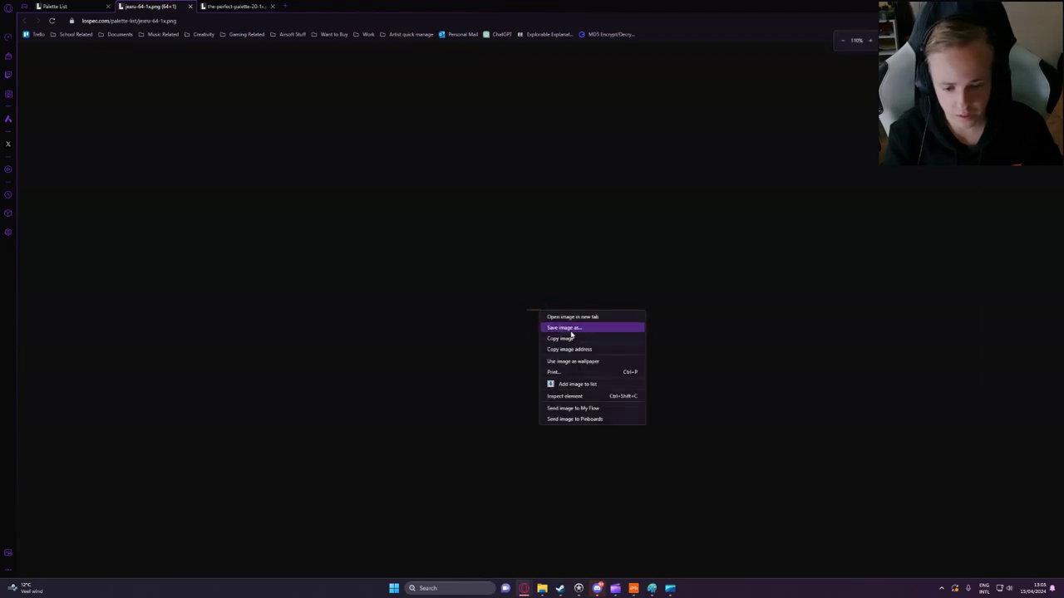
{"action": "left_click", "coordinate": [570, 326]}
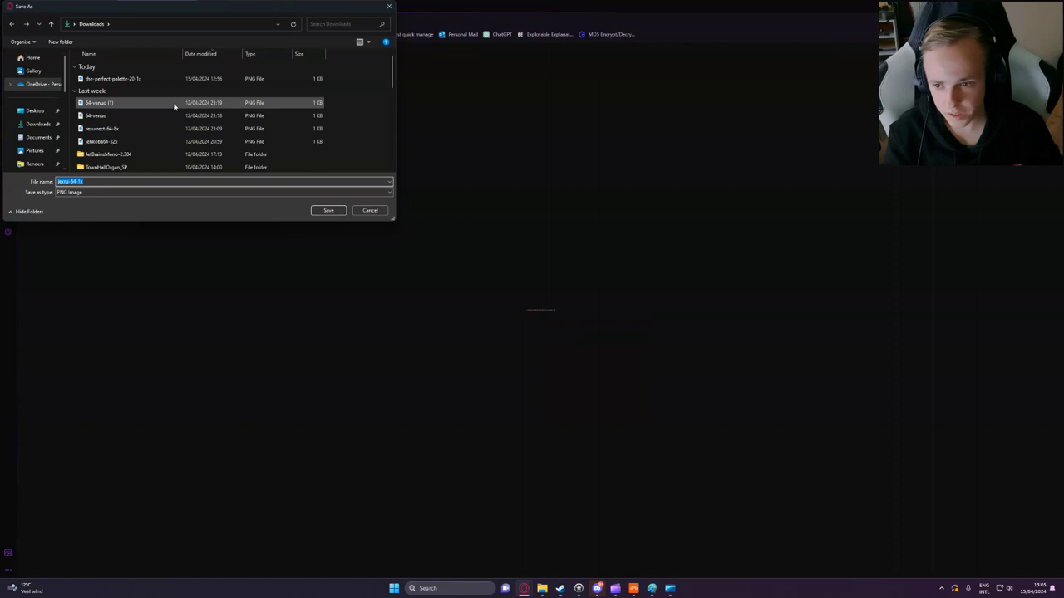
{"action": "left_click", "coordinate": [41, 139]}
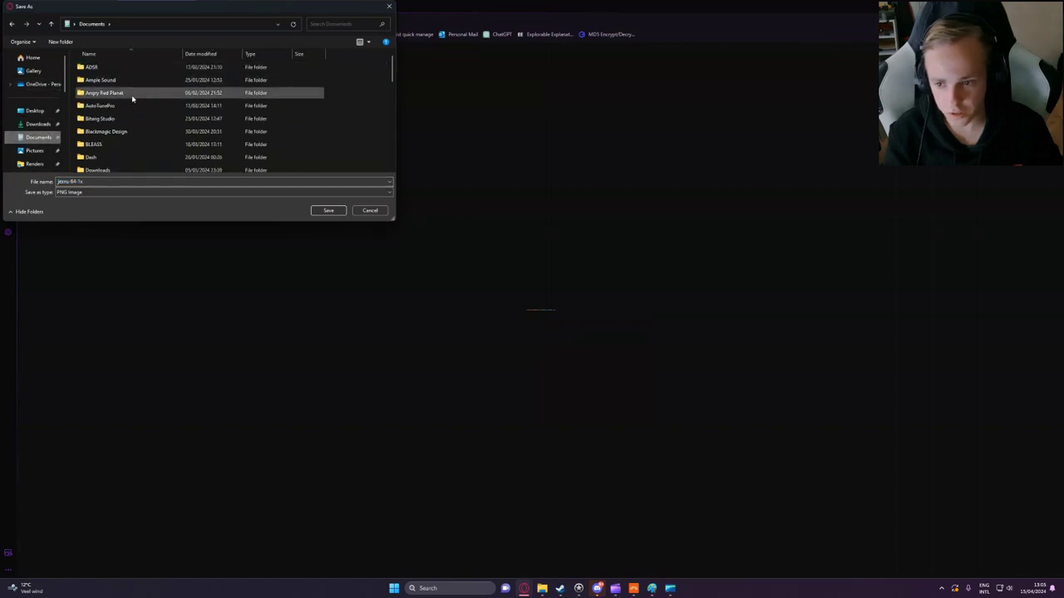
{"action": "double_click", "coordinate": [108, 116]}
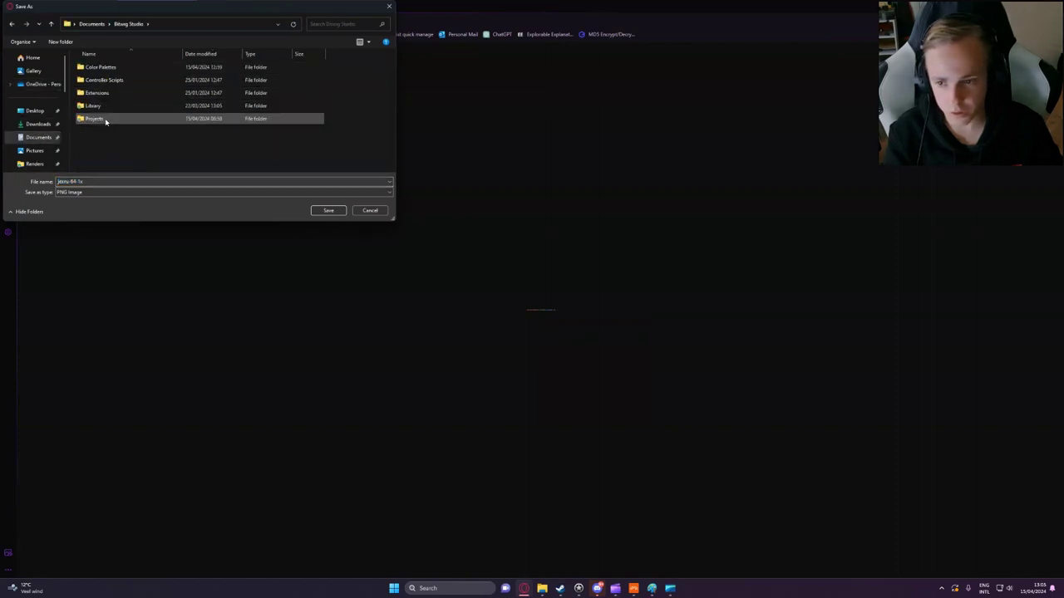
{"action": "double_click", "coordinate": [101, 67]}
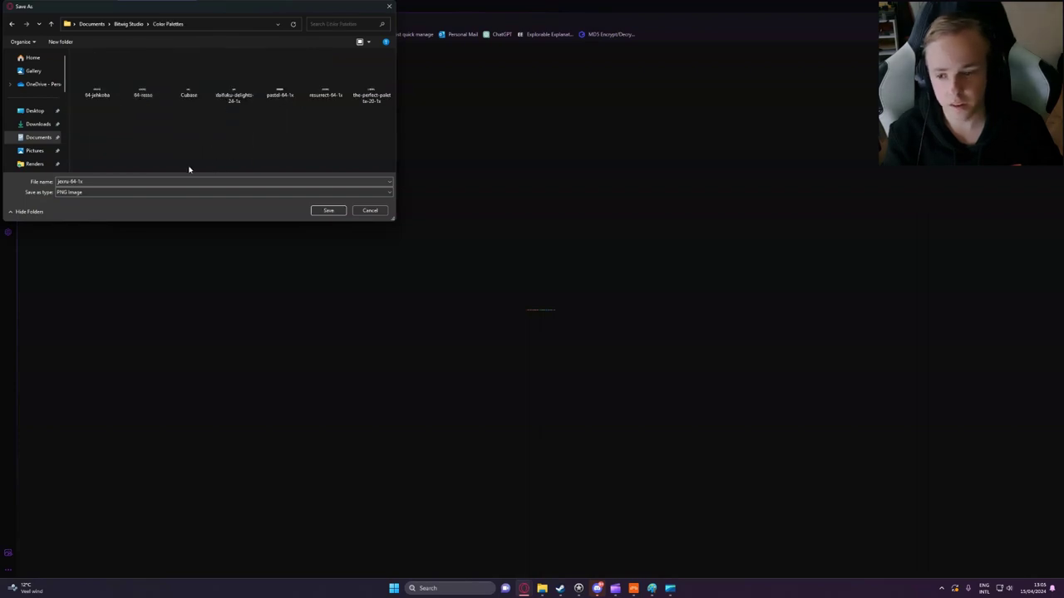
{"action": "left_click", "coordinate": [327, 211]}
- Return to Bitwig Studio, load the jexru-64-1x colour palette and give the First Instrument track a dark red colour from it
{"action": "left_click", "coordinate": [633, 588]}
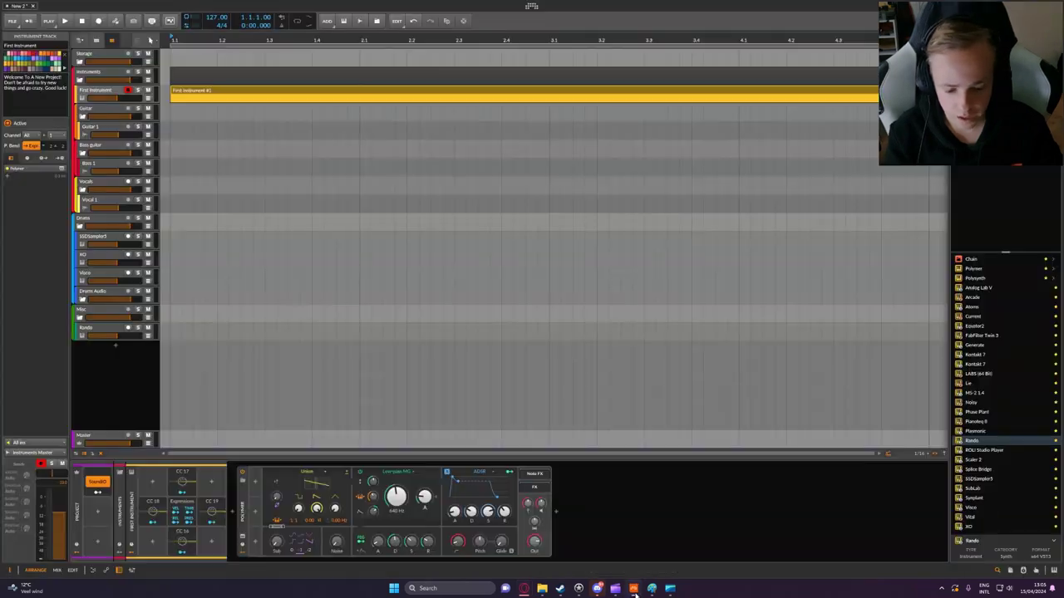
{"action": "left_click", "coordinate": [65, 69]}
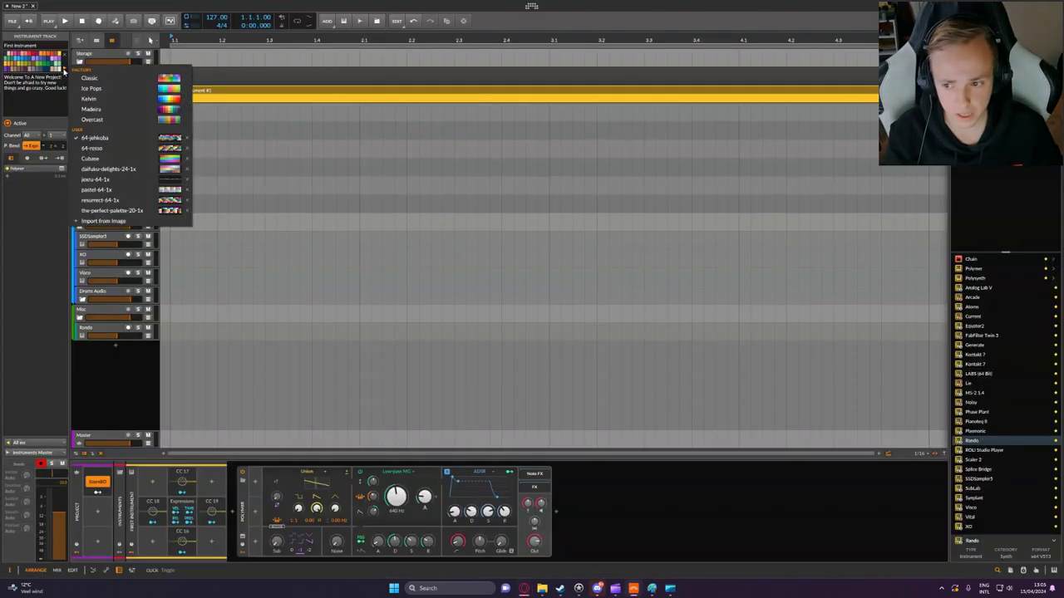
{"action": "left_click", "coordinate": [145, 170]}
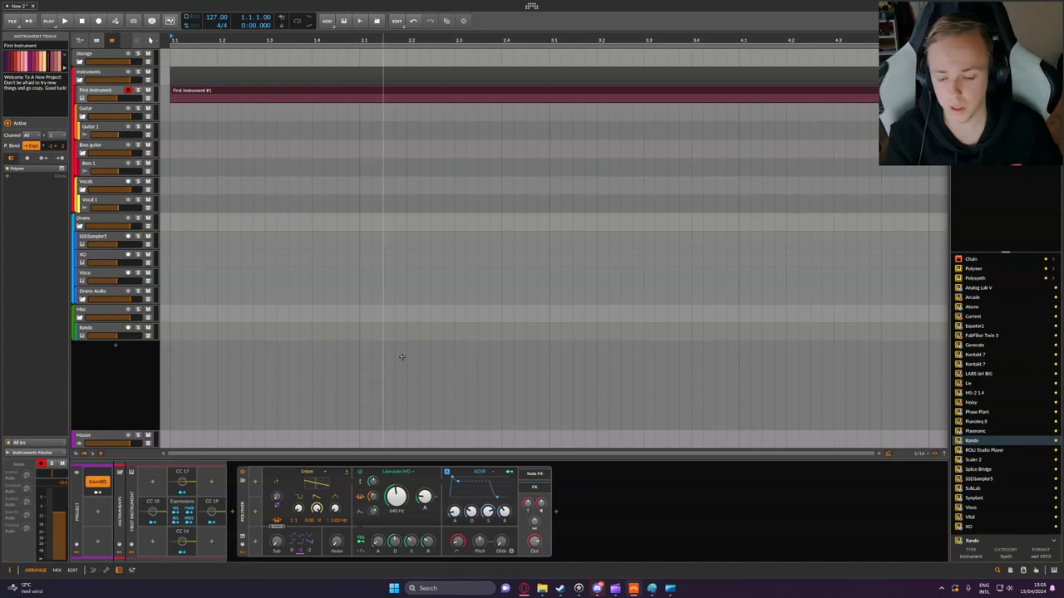
- Switch to Paint and open the jexru-64-1x image from the Bitwig Studio folder in Documents
{"action": "mouse_move", "coordinate": [658, 589]}
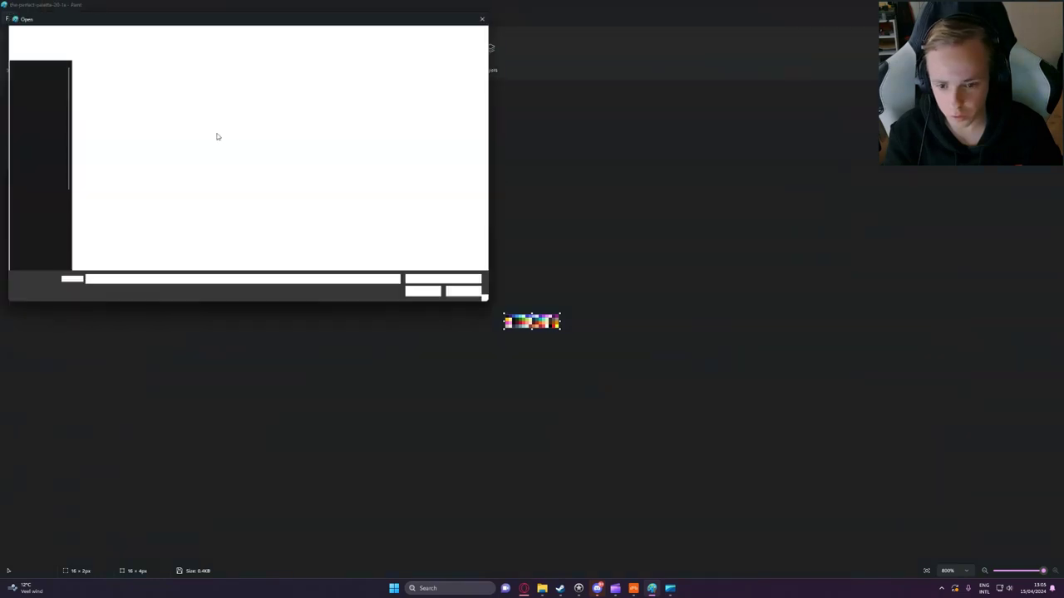
{"action": "left_click", "coordinate": [42, 146]}
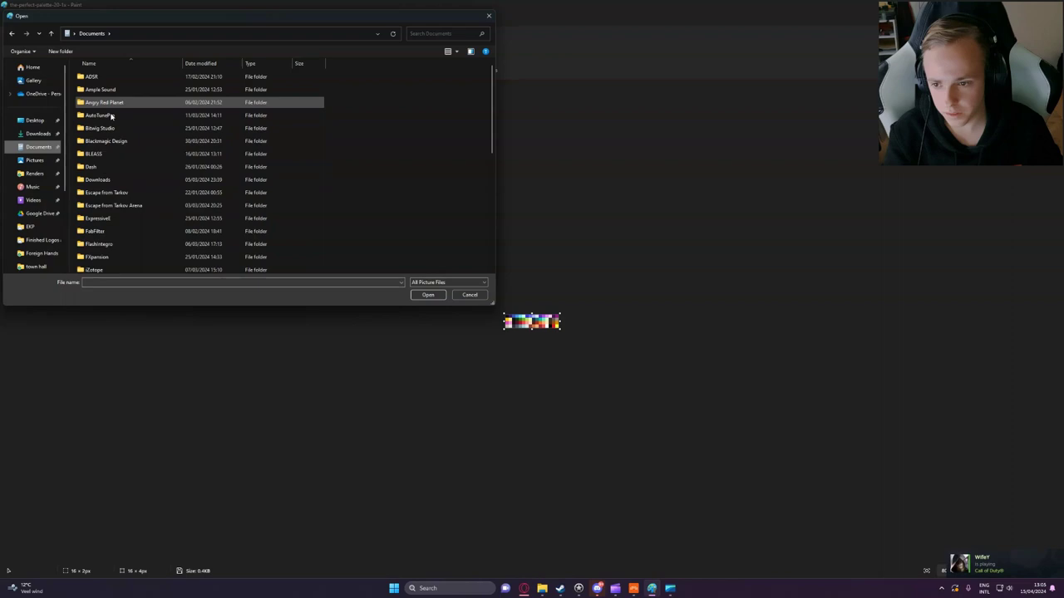
{"action": "double_click", "coordinate": [107, 128]}
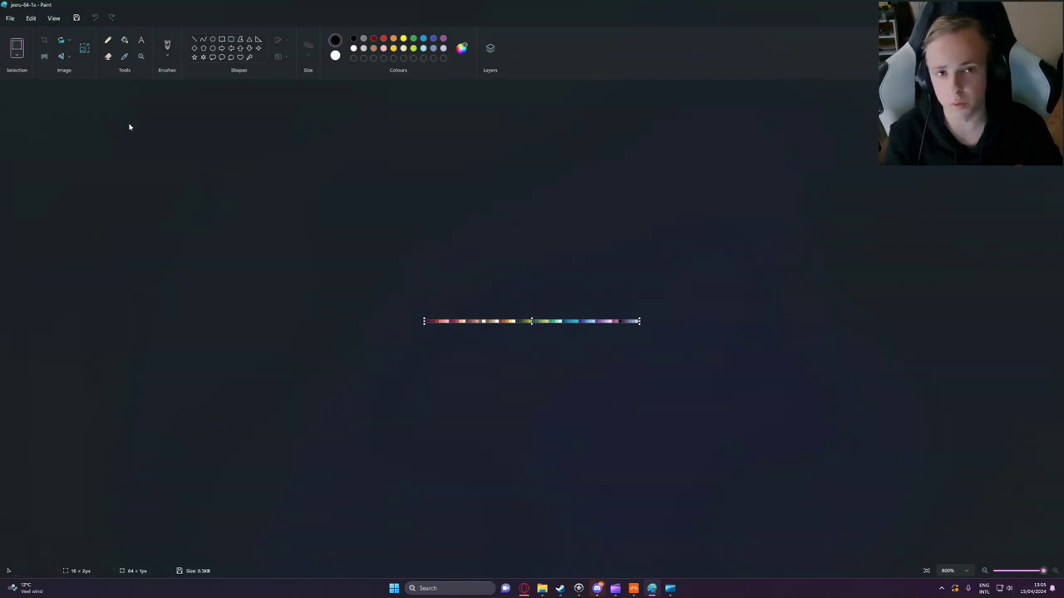
- Set the palette image's canvas height to 4 pixels
{"action": "left_click", "coordinate": [10, 17]}
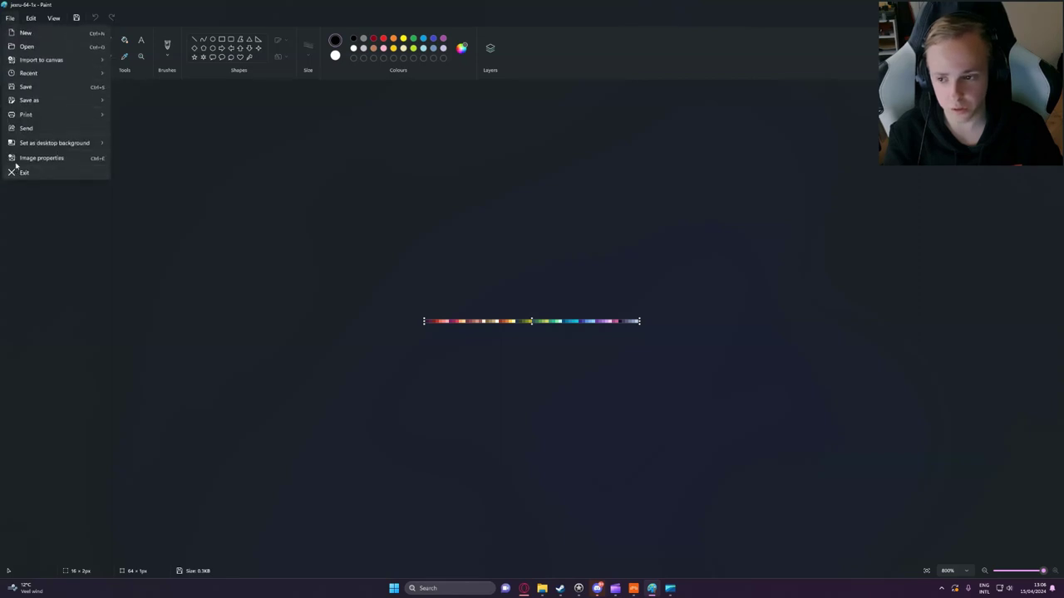
{"action": "left_click", "coordinate": [47, 158]}
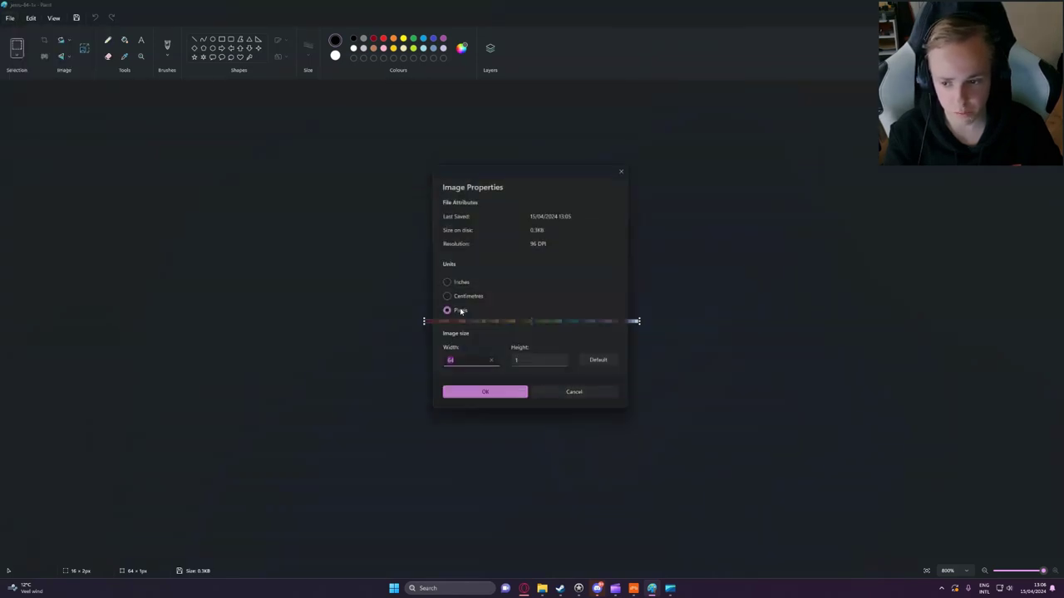
{"action": "left_click_drag", "start_coordinate": [551, 366], "coordinate": [466, 364]}
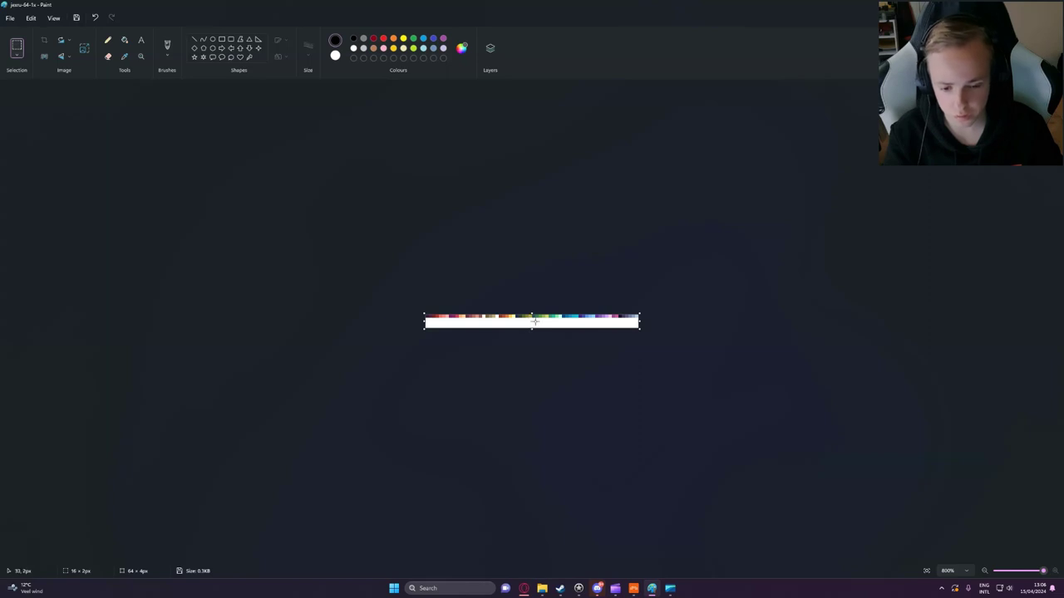
- Select the right half of the colour strip, 32 × 2 px, and move it directly beneath the left half as a second row
{"action": "left_click_drag", "start_coordinate": [532, 319], "coordinate": [678, 306]}
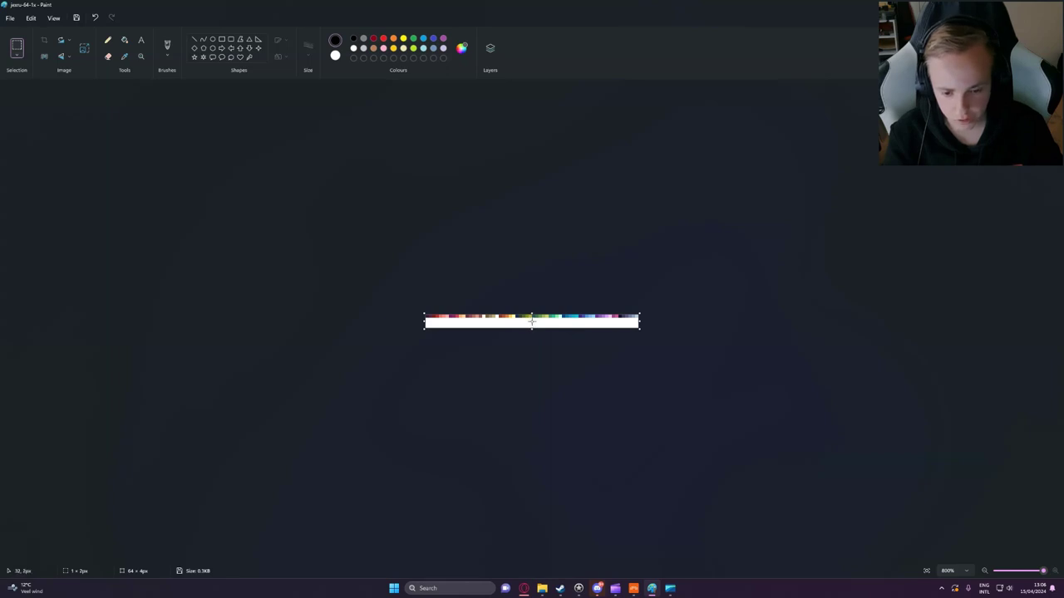
{"action": "left_click_drag", "start_coordinate": [532, 322], "coordinate": [696, 311]}
{"action": "left_click_drag", "start_coordinate": [563, 317], "coordinate": [456, 321]}
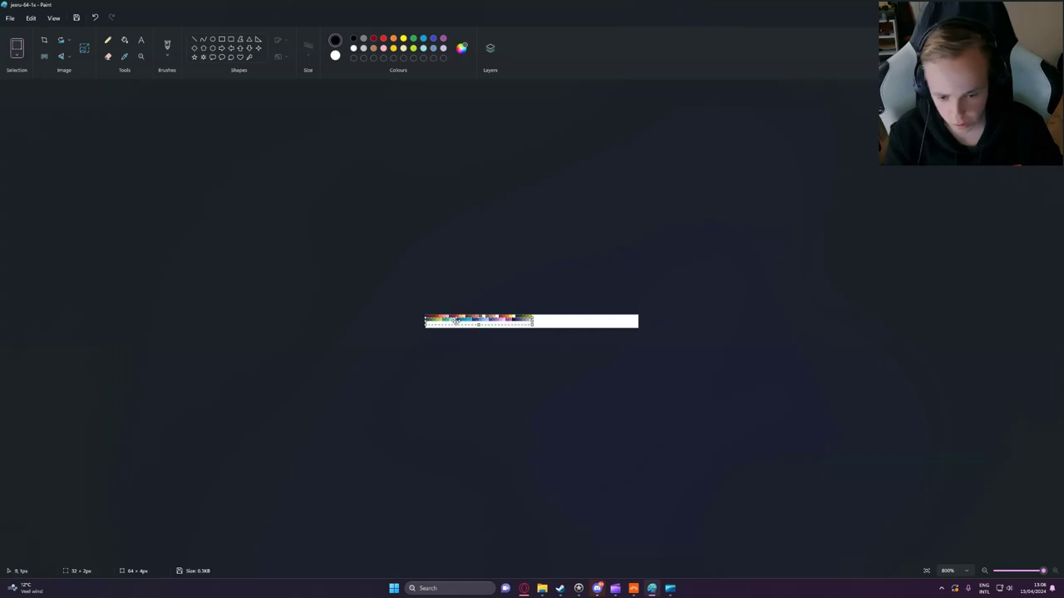
{"action": "left_click", "coordinate": [594, 375]}
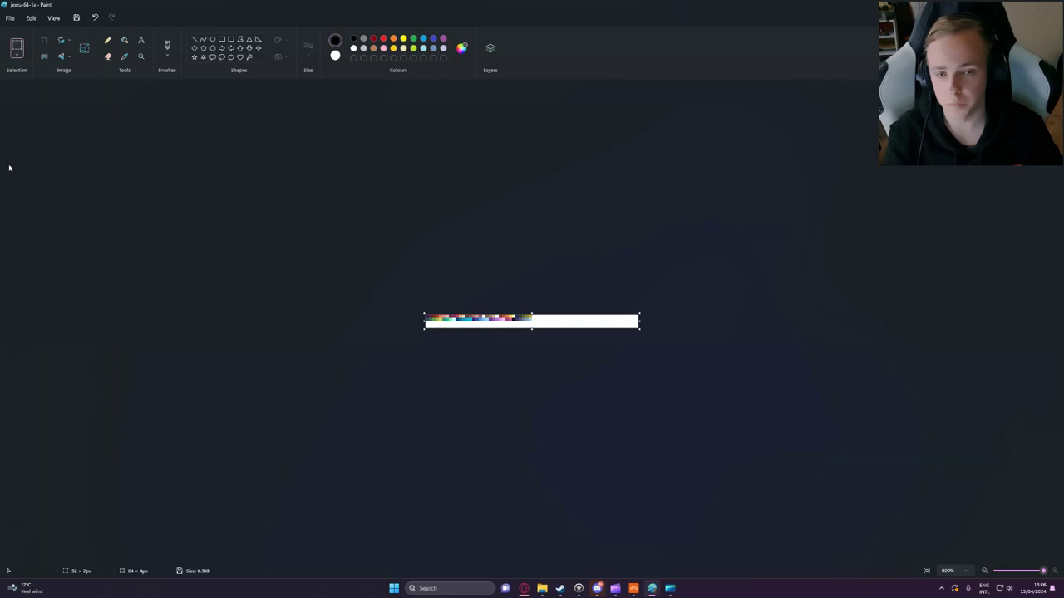
- Set the palette image's canvas width to 32 pixels and move the right 16 × 2 px colour block directly beneath the left one
{"action": "left_click", "coordinate": [10, 18]}
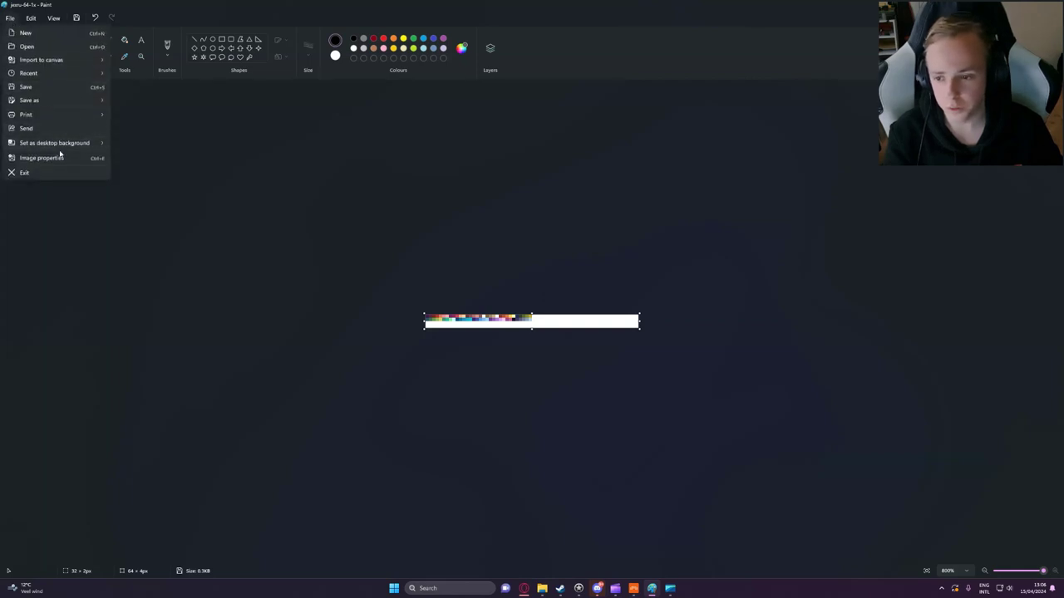
{"action": "left_click", "coordinate": [50, 158]}
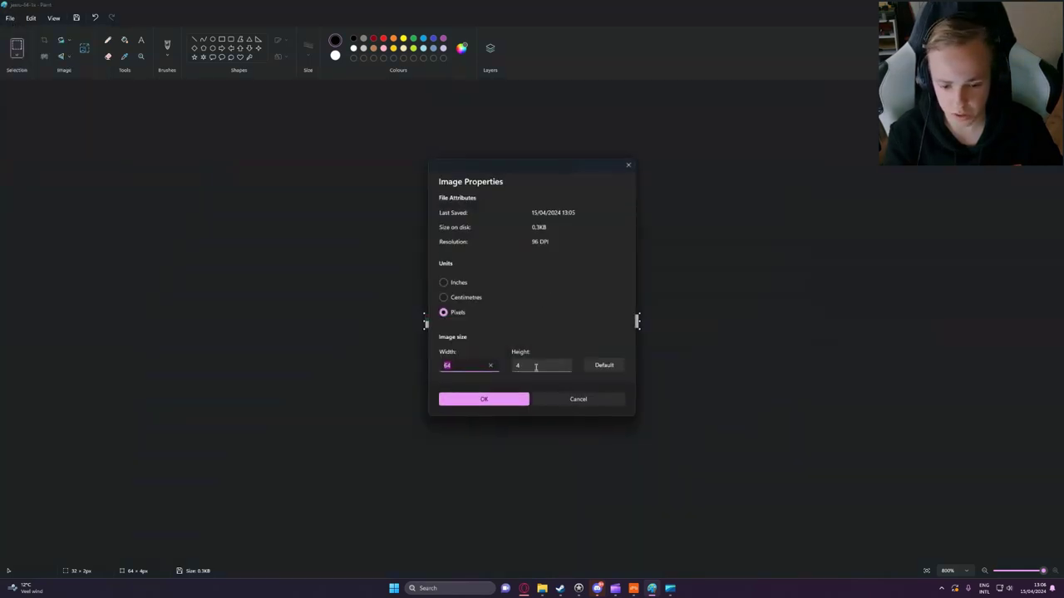
{"action": "type", "text": "32"}
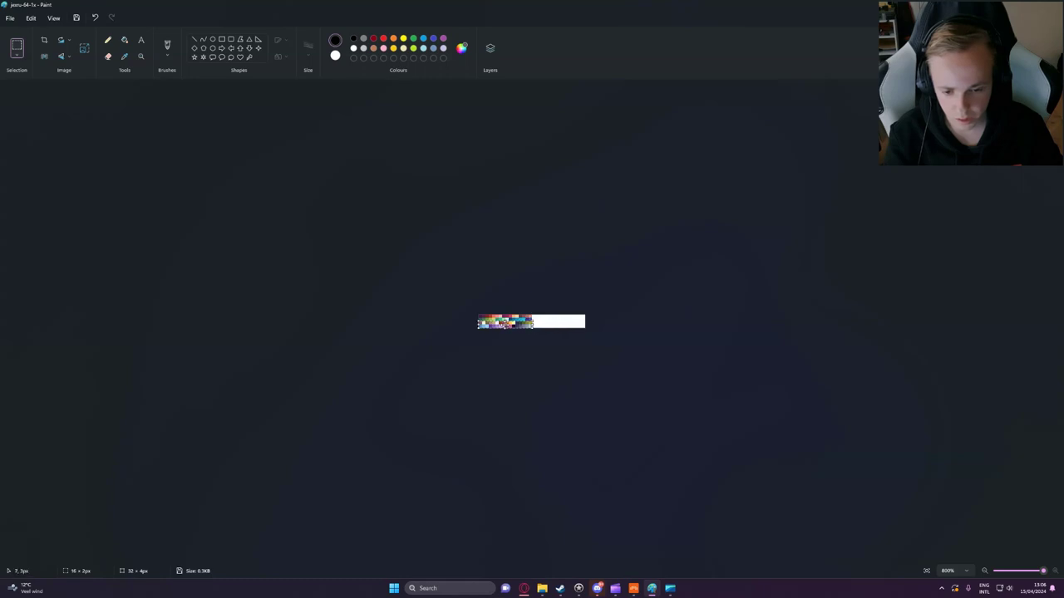
{"action": "left_click", "coordinate": [713, 359]}
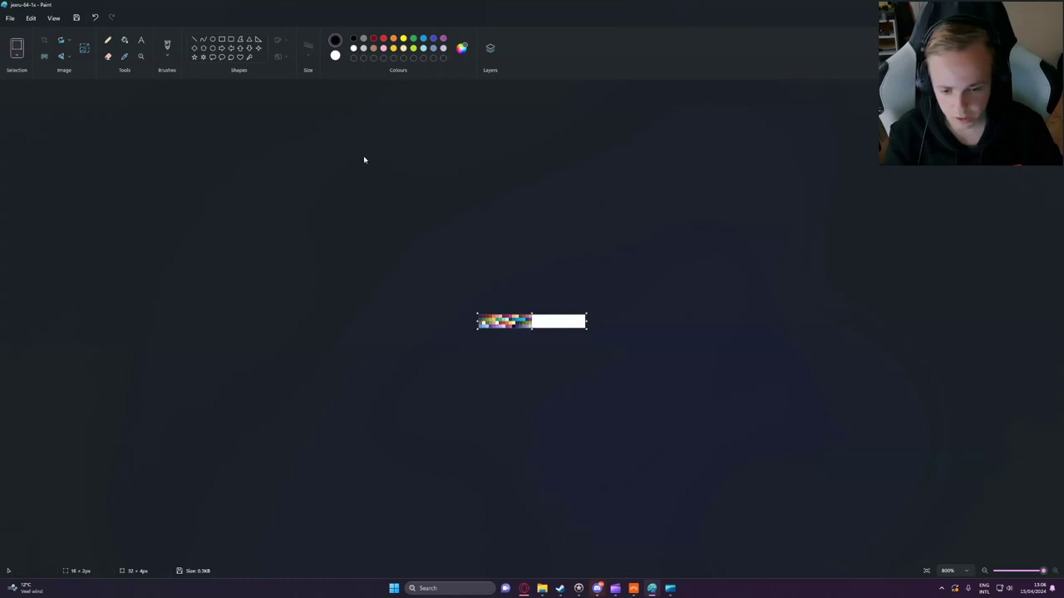
- Set the palette image's canvas width to 16 pixels to trim the blank area beside the colours
{"action": "left_click", "coordinate": [15, 18]}
{"action": "mouse_move", "coordinate": [31, 18]}
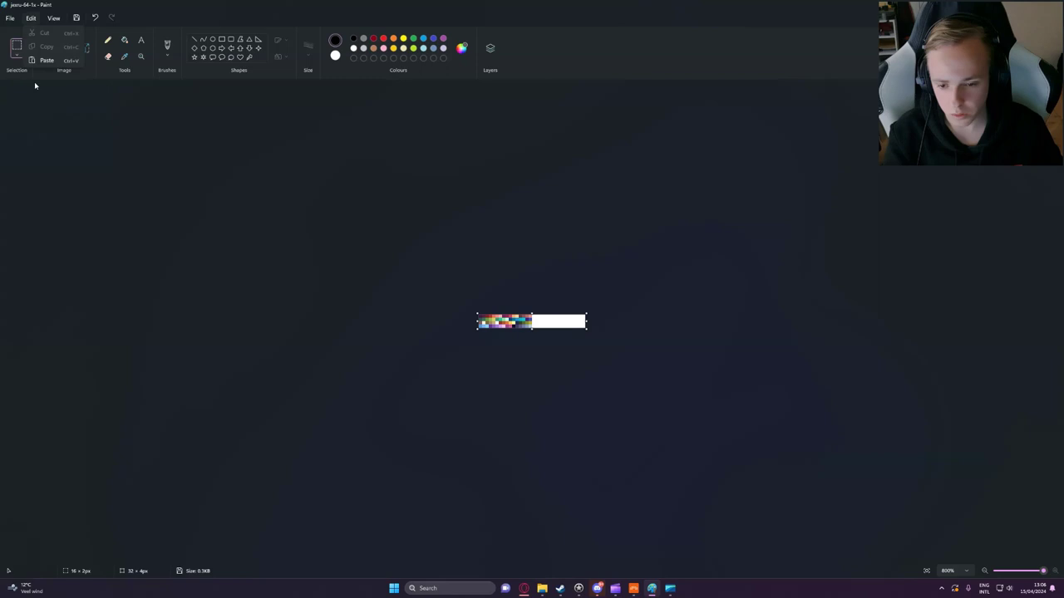
{"action": "left_click", "coordinate": [219, 385]}
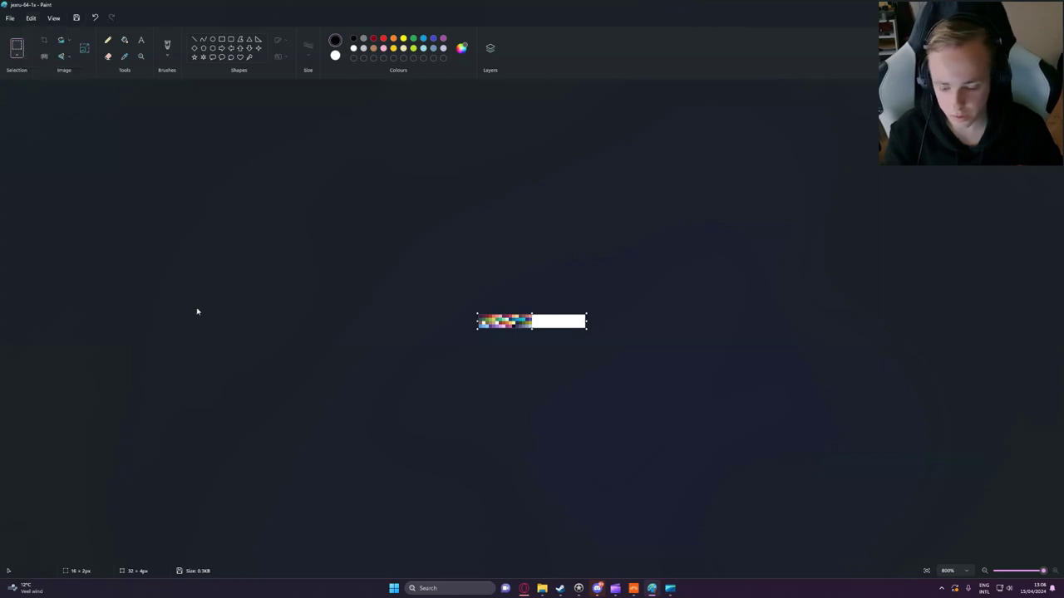
{"action": "left_click", "coordinate": [10, 17]}
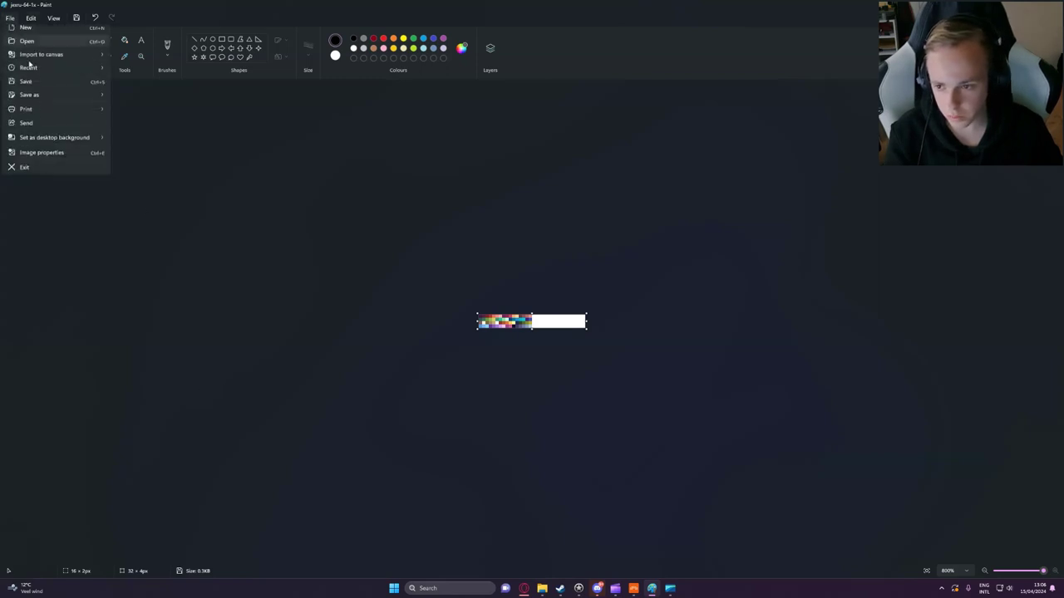
{"action": "left_click", "coordinate": [43, 164]}
{"action": "type", "text": "16"}
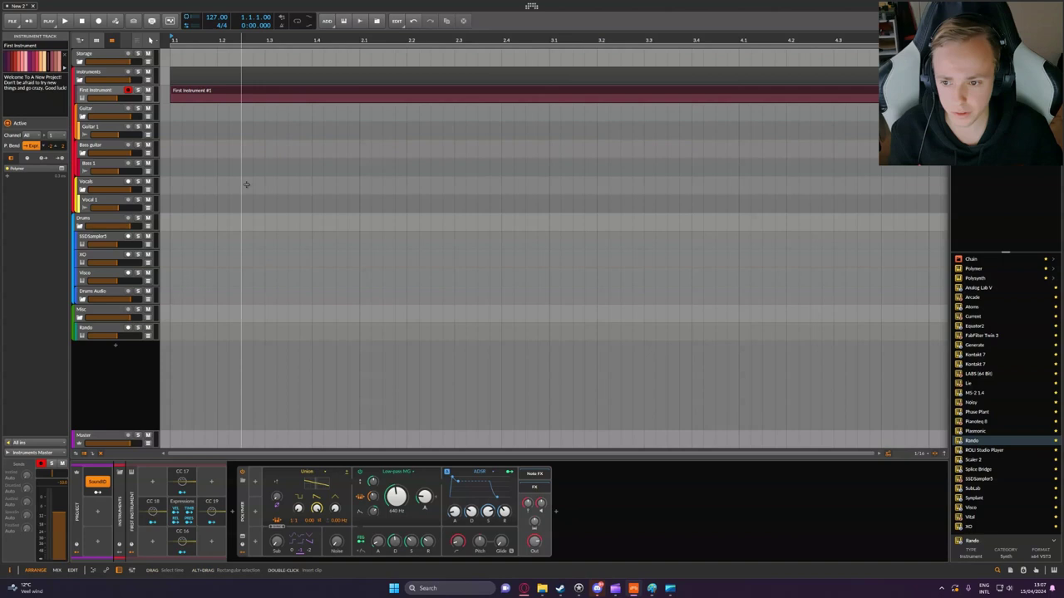
- Look at the palette images in the Color Palettes folder, and return to Bitwig Studio to view the First Instrument track's list of palettes
{"action": "left_click", "coordinate": [542, 588]}
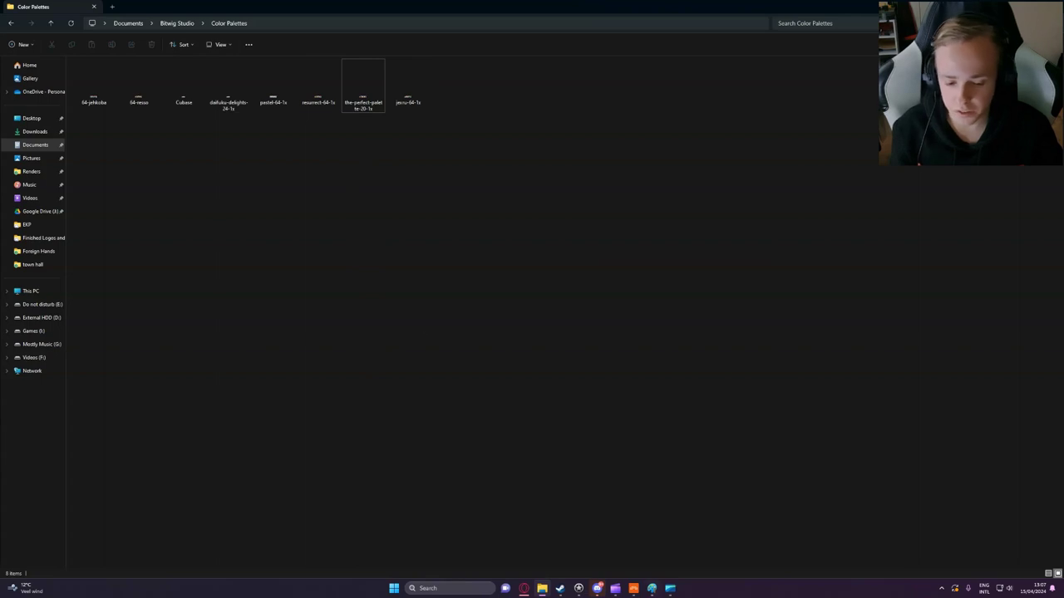
{"action": "left_click", "coordinate": [634, 589]}
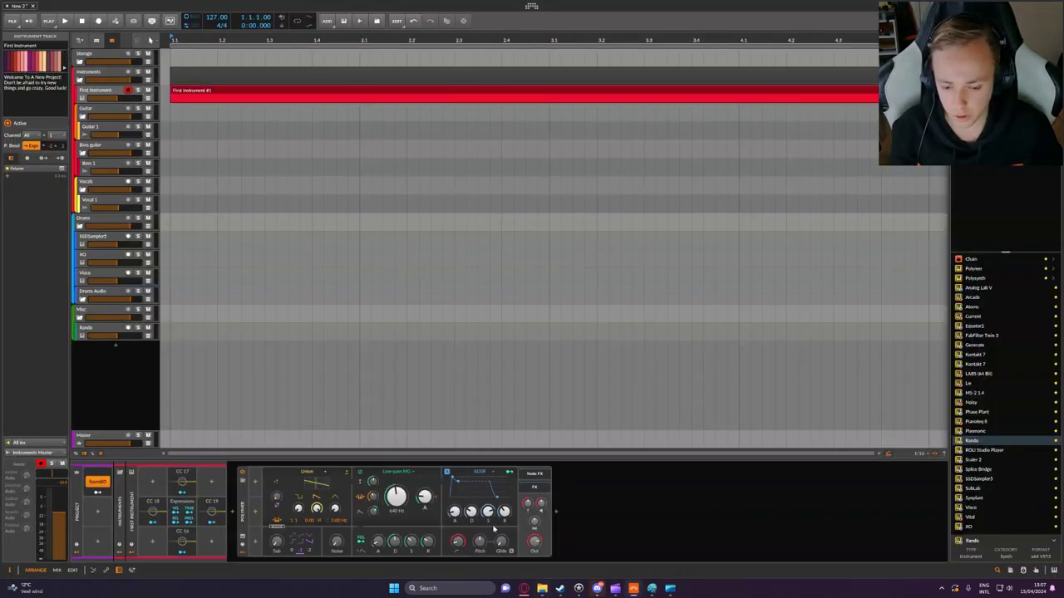
{"action": "left_click", "coordinate": [60, 63]}
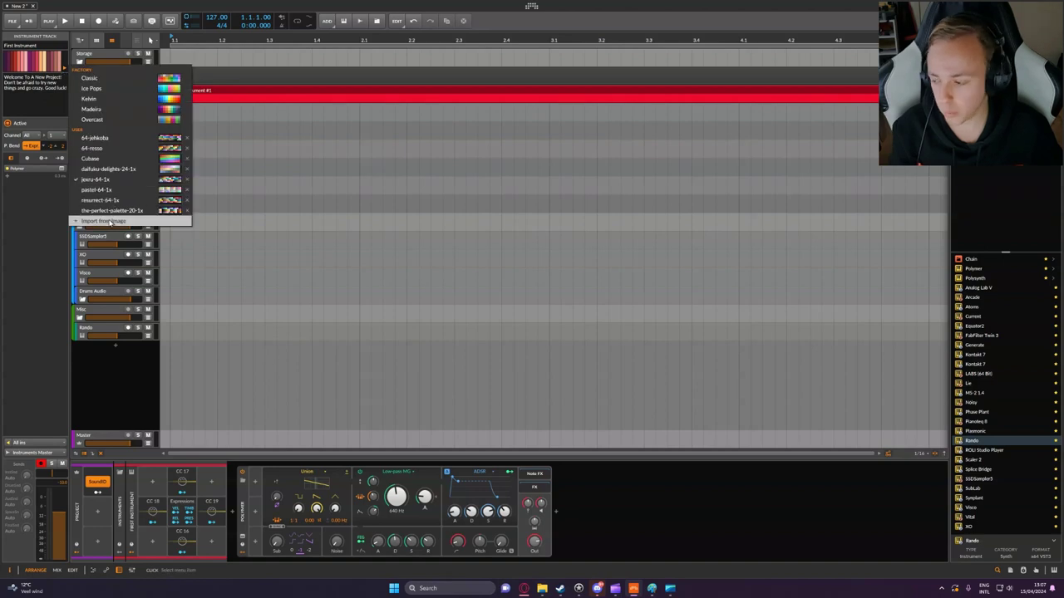
- Try to import the the-perfect-palette-20-1x image from the Color Palettes folder as a palette through the First Instrument track's colour swatches
{"action": "left_click", "coordinate": [542, 589]}
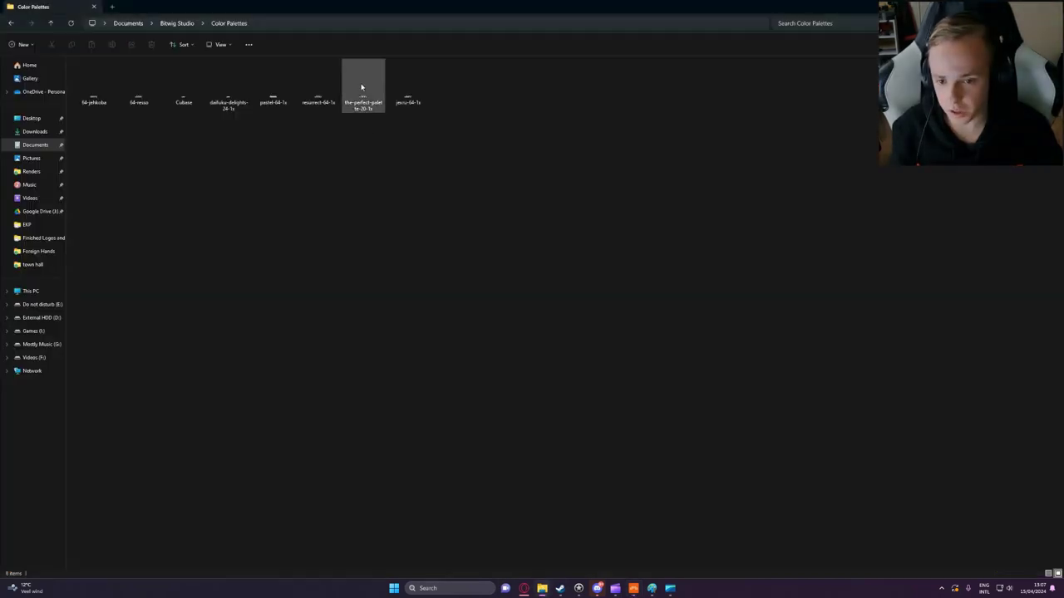
{"action": "left_click_drag", "start_coordinate": [360, 89], "coordinate": [372, 213]}
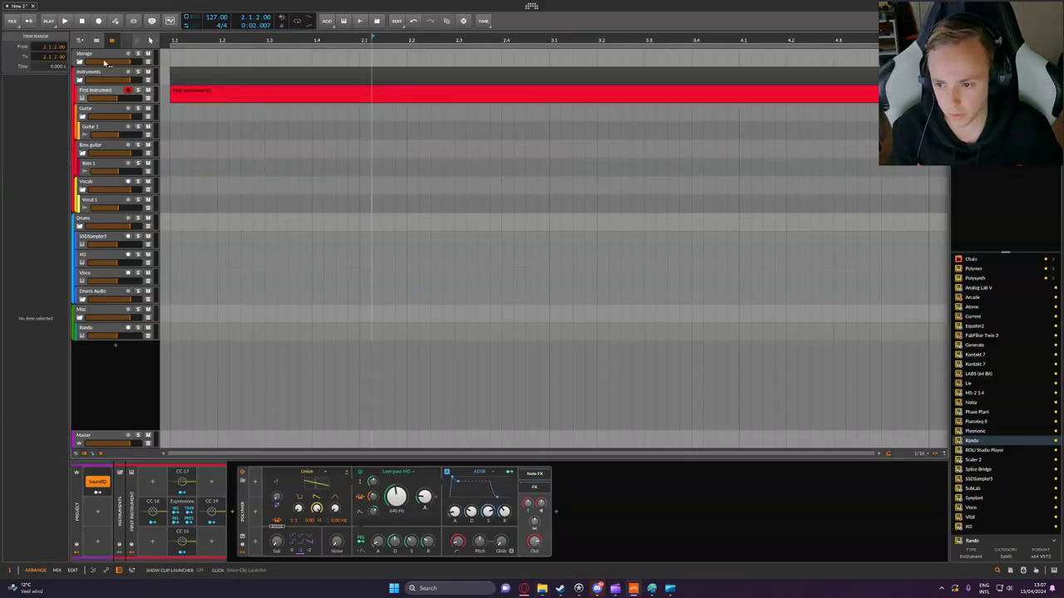
{"action": "left_click", "coordinate": [93, 73]}
{"action": "left_click", "coordinate": [86, 90]}
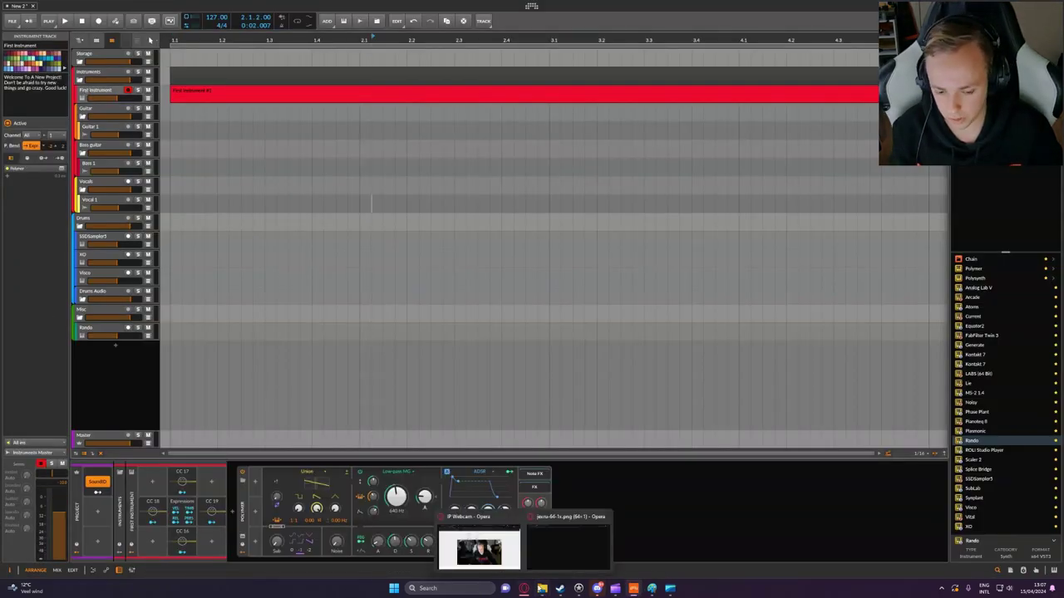
{"action": "left_click", "coordinate": [542, 588]}
{"action": "left_click_drag", "start_coordinate": [360, 90], "coordinate": [32, 63]}
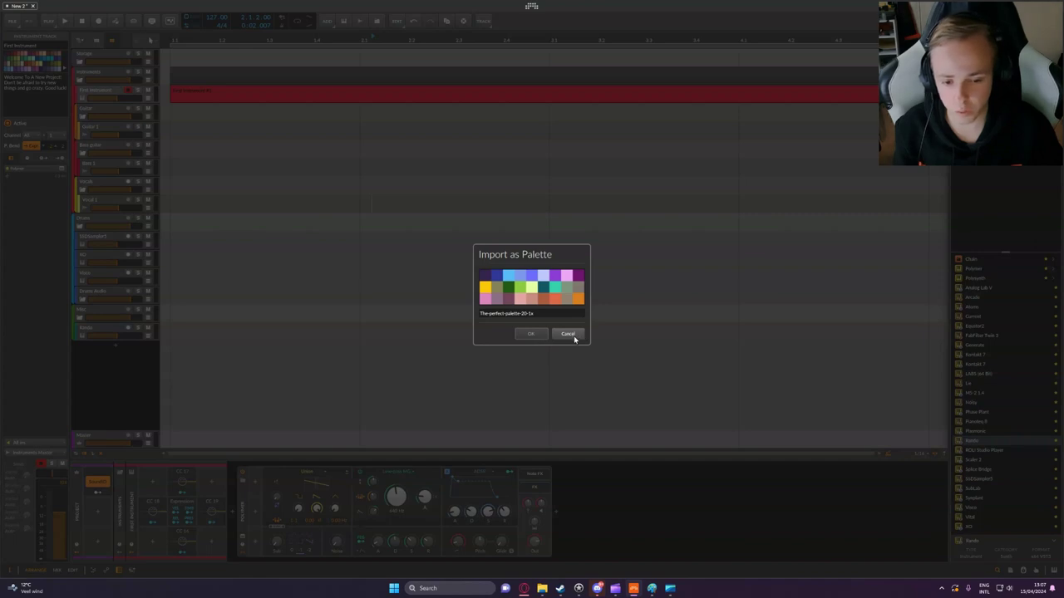
{"action": "left_click", "coordinate": [573, 336]}
- Switch to File Explorer to view the palette images in the Color Palettes folder, and return to Bitwig Studio
{"action": "mouse_move", "coordinate": [542, 589]}
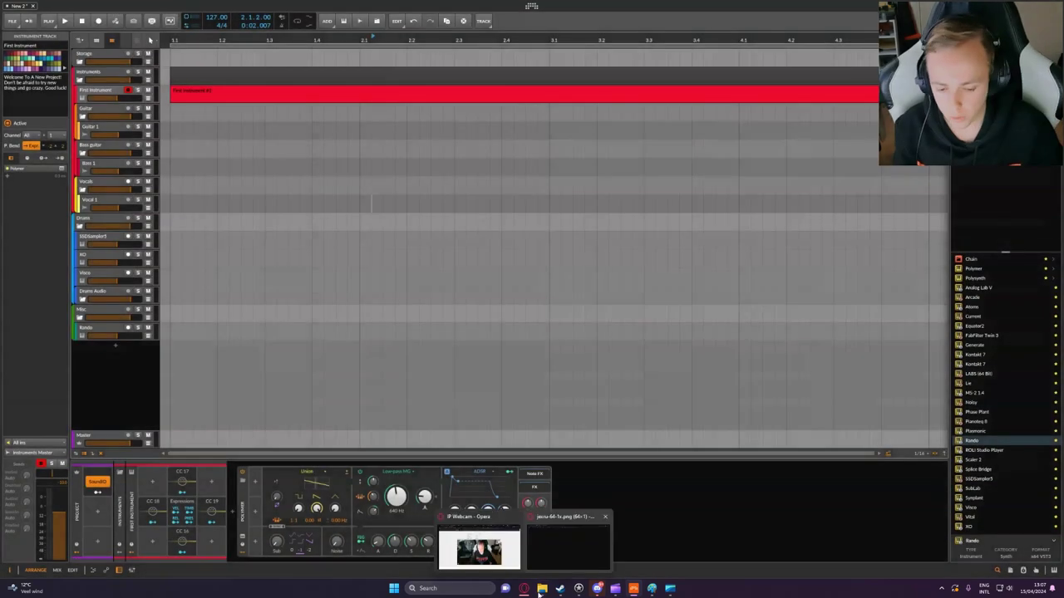
{"action": "left_click", "coordinate": [552, 557]}
{"action": "left_click", "coordinate": [247, 190]}
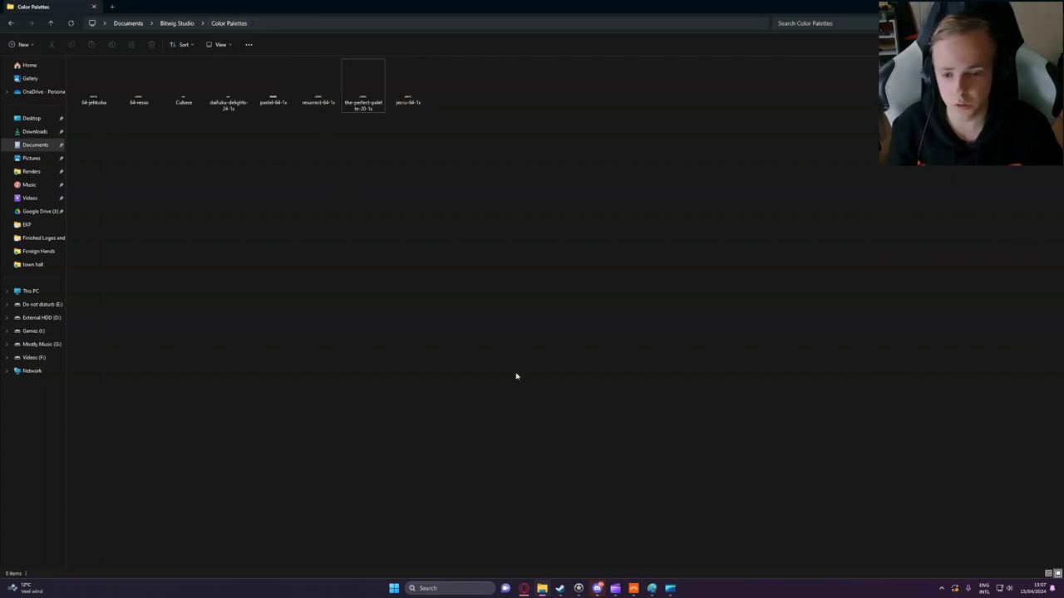
{"action": "left_click", "coordinate": [635, 588]}
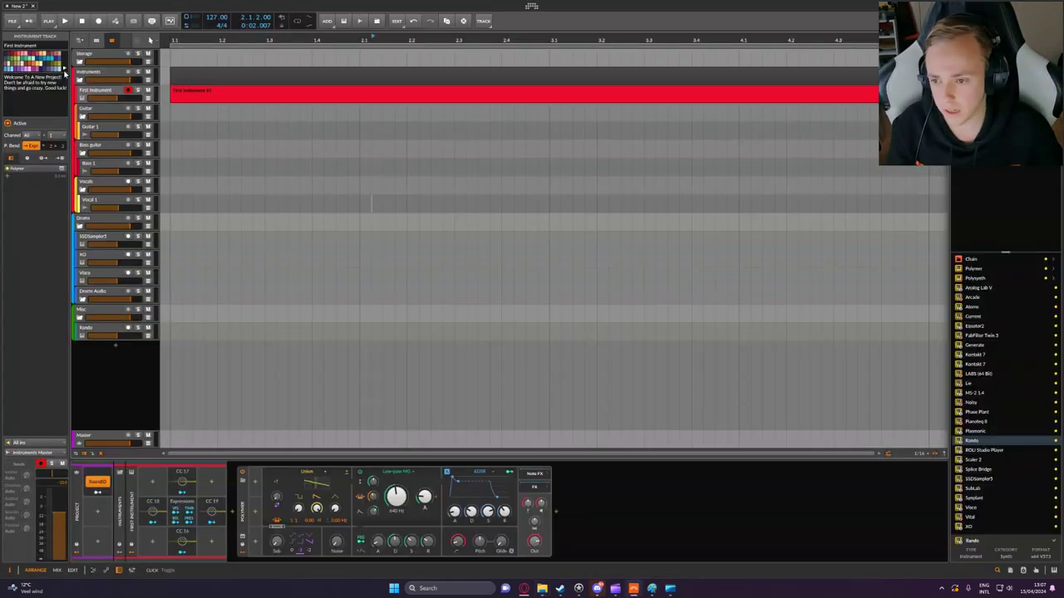
- Load the rearranged jexru-64-1x palette for the First Instrument track and give the track a blue colour from it
{"action": "left_click", "coordinate": [64, 73]}
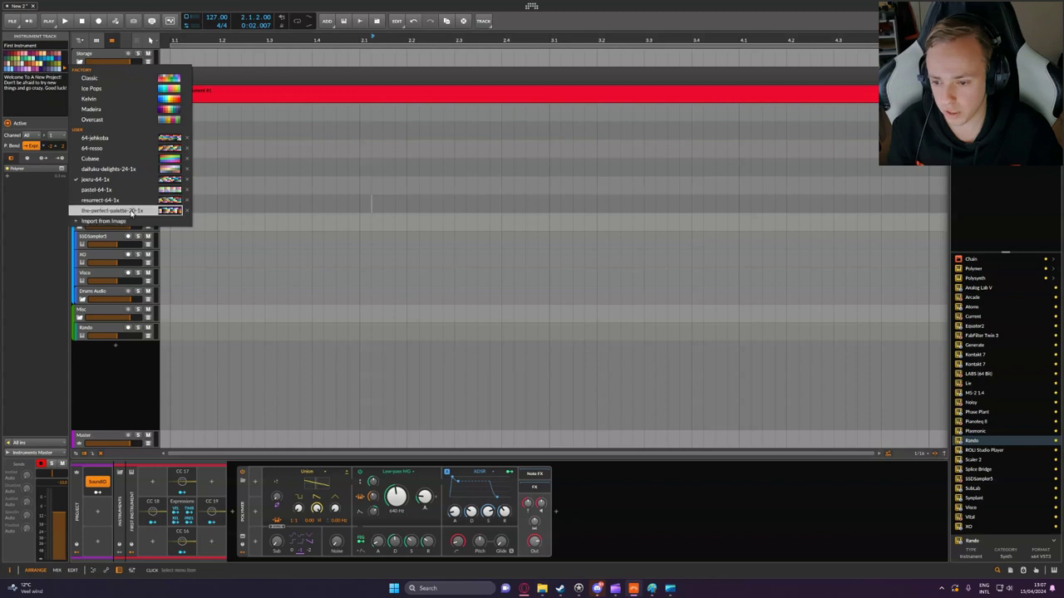
{"action": "left_click", "coordinate": [120, 181]}
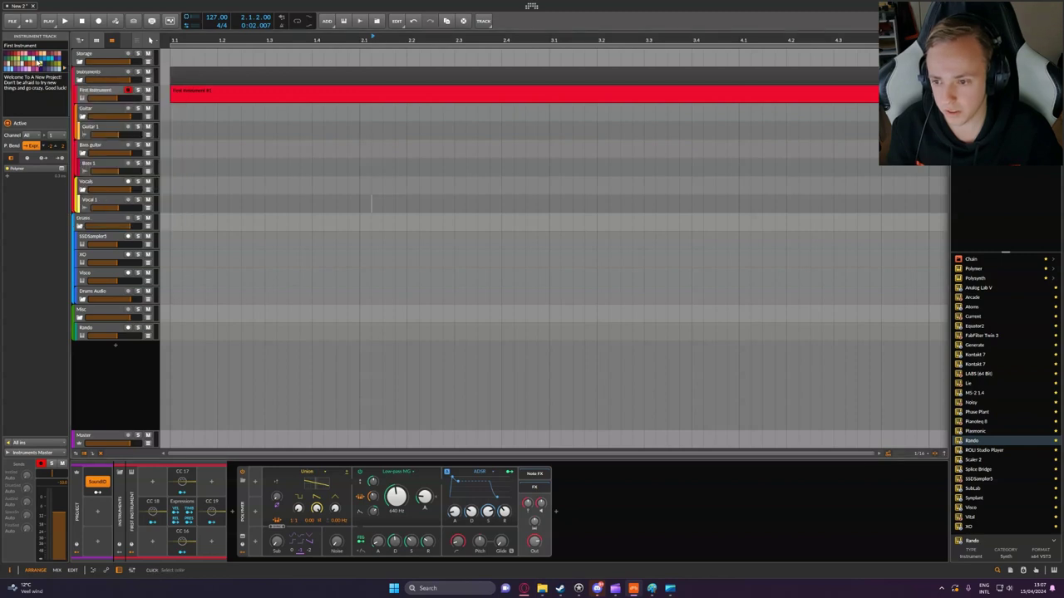
{"action": "left_click", "coordinate": [15, 57]}
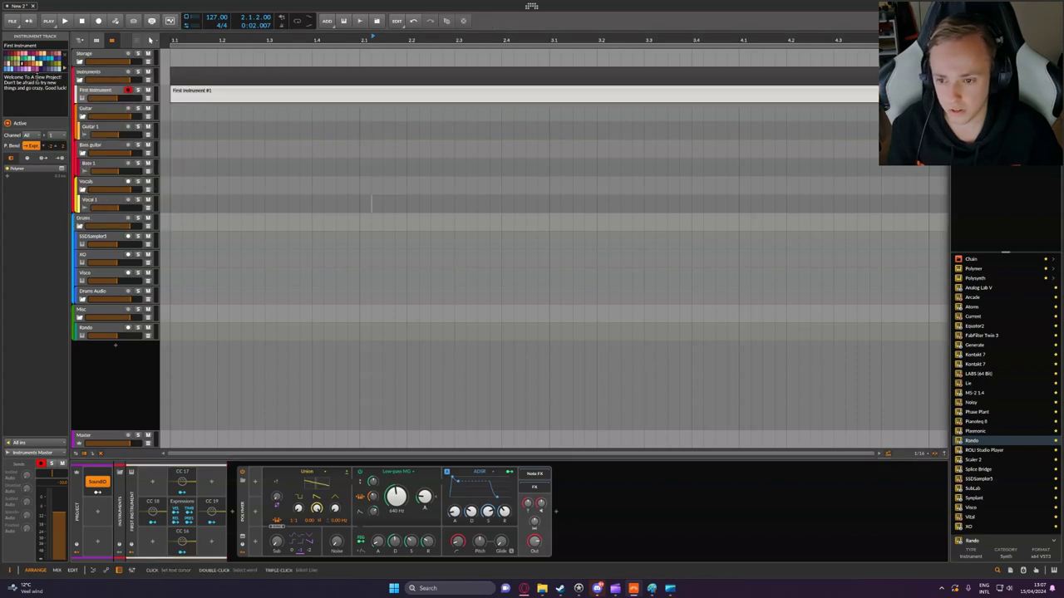
{"action": "left_click", "coordinate": [35, 58]}
{"action": "left_click", "coordinate": [46, 59]}
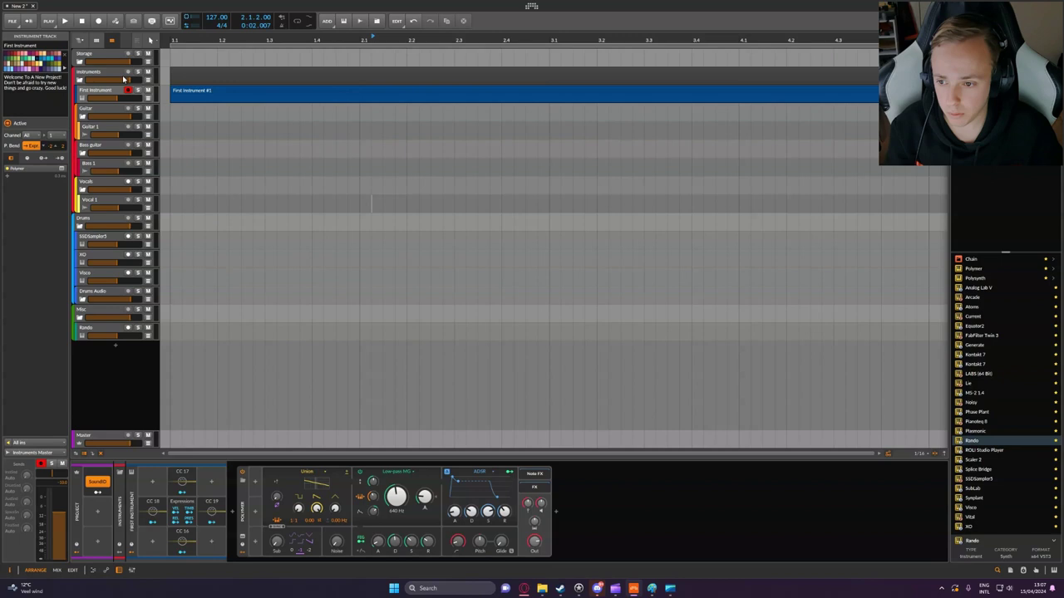
- Review the factory and user colour palettes available for the First Instrument track and close the list
{"action": "left_click", "coordinate": [63, 69]}
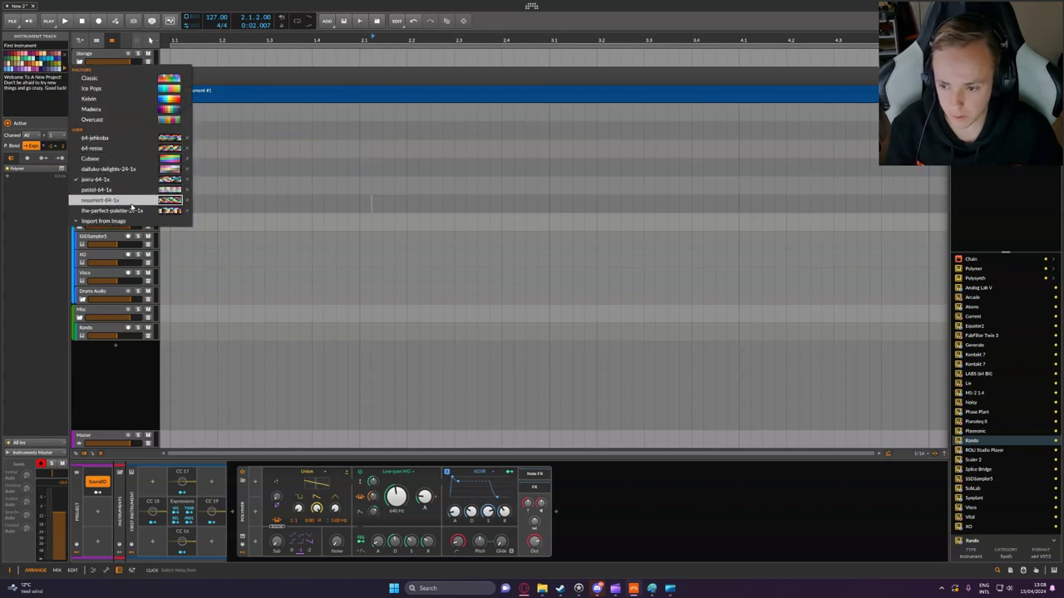
{"action": "left_click", "coordinate": [43, 218]}
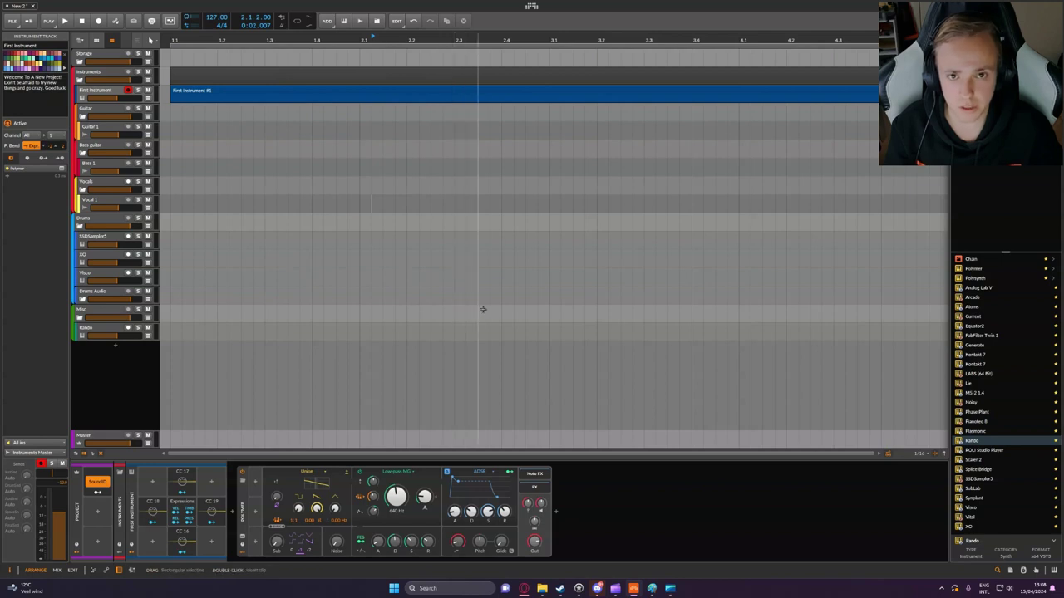
{"action": "mouse_move", "coordinate": [541, 590]}
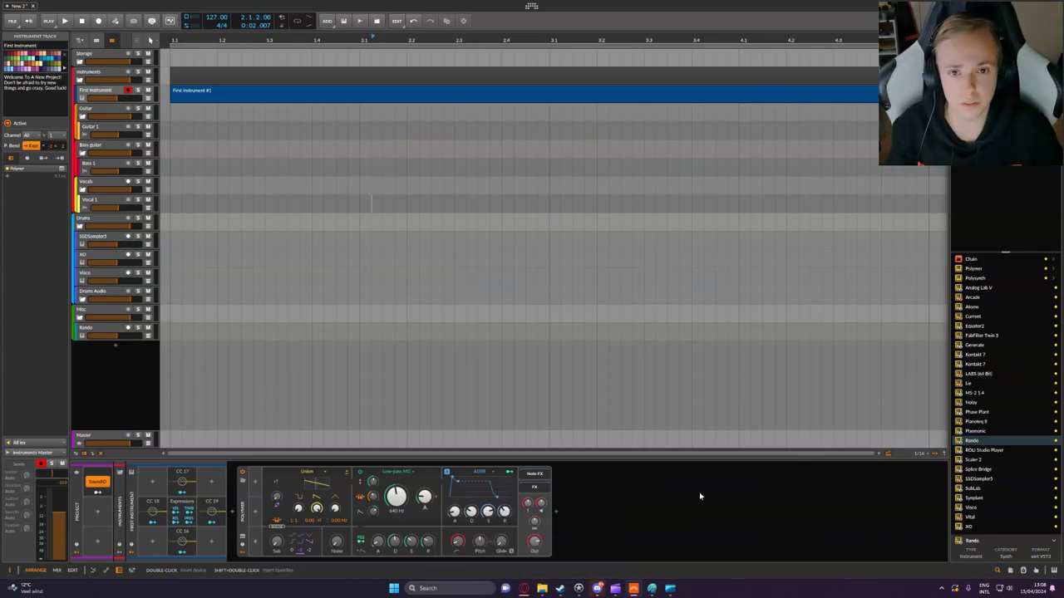
{"action": "left_click", "coordinate": [700, 495]}
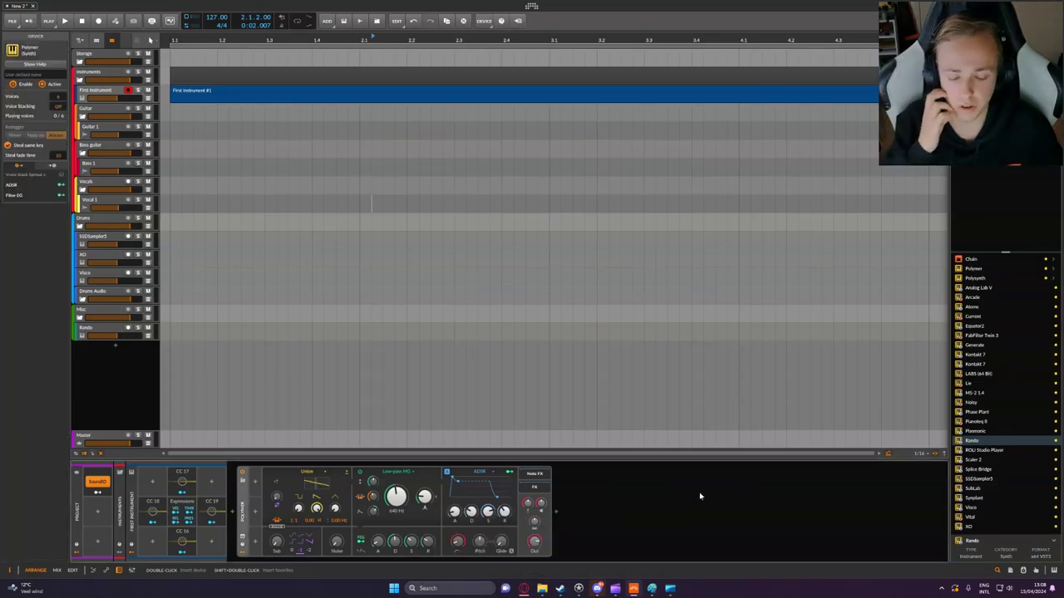